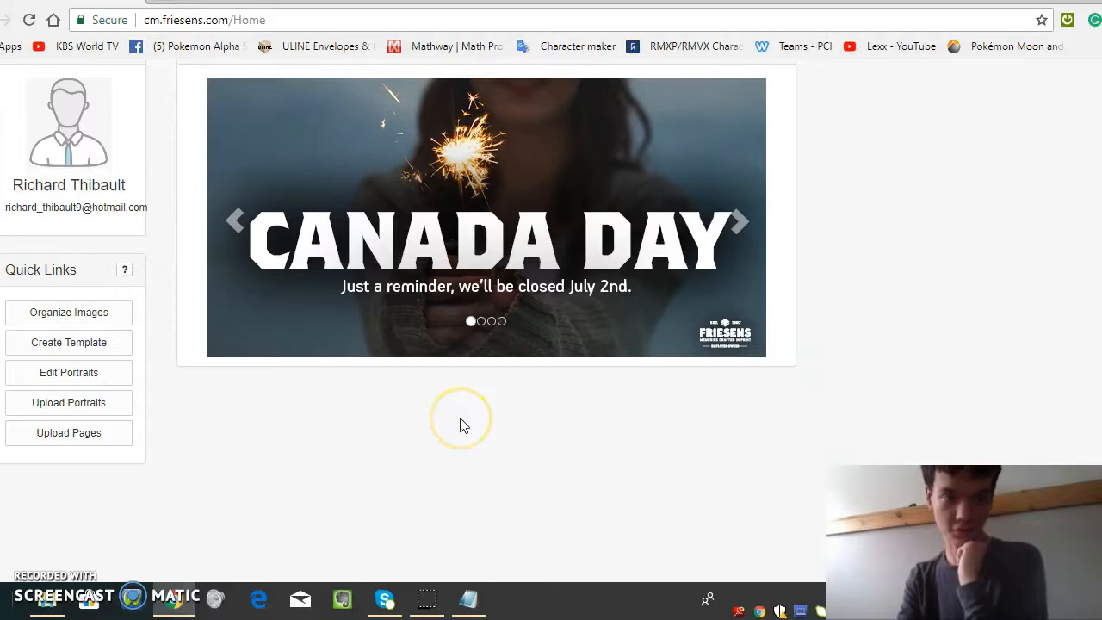
# Step: Open the portrait upload page and view the index file chooser, closing it without selecting a file
pyautogui.click(109, 398)
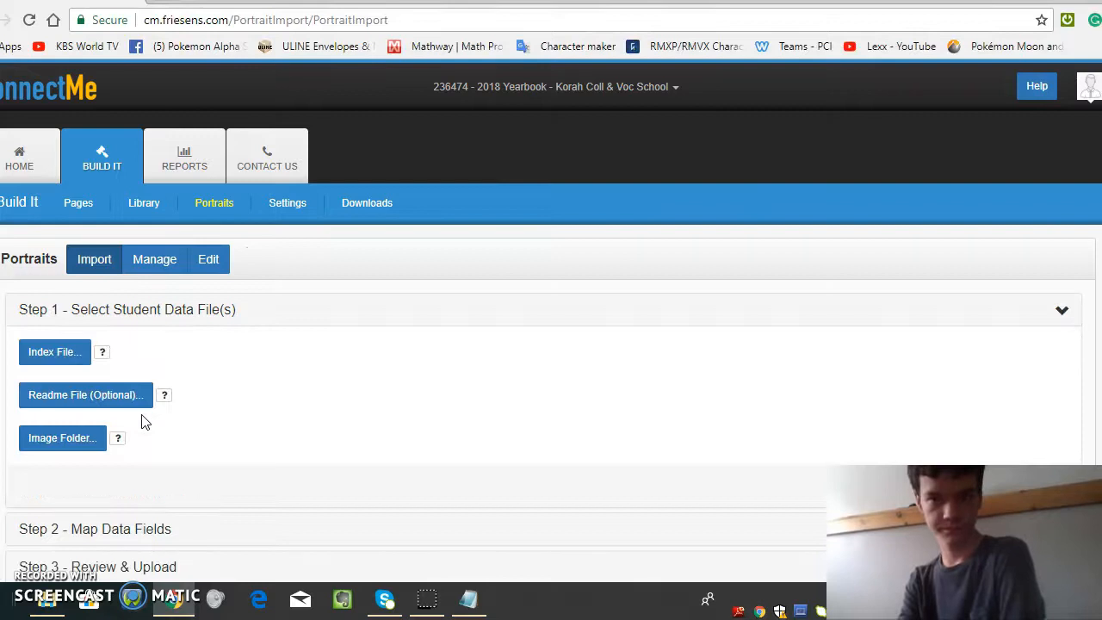
pyautogui.click(46, 354)
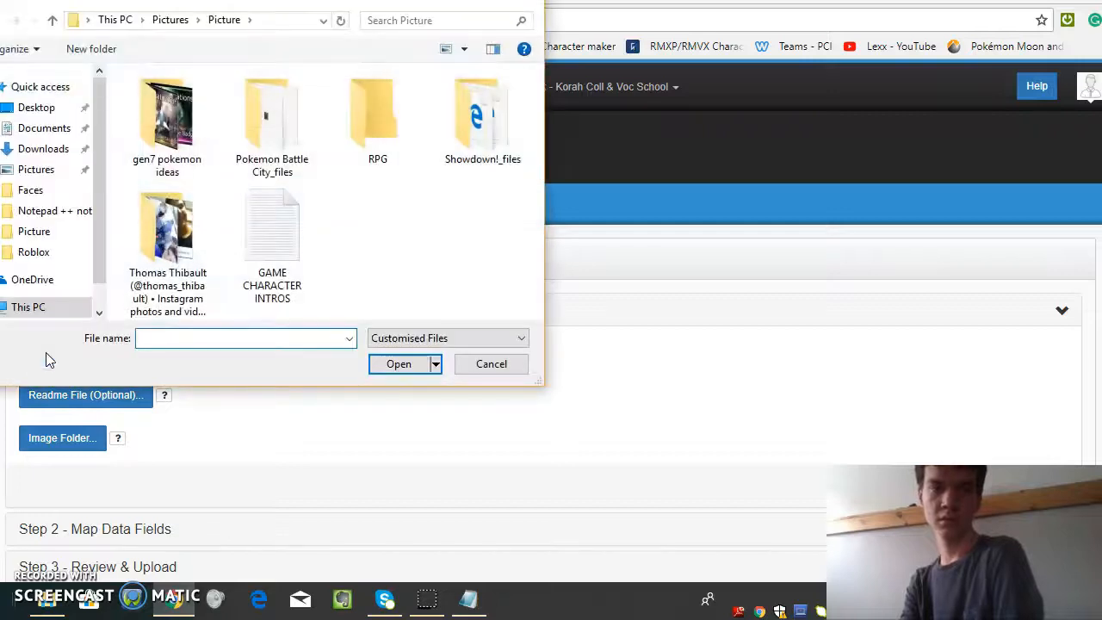
pyautogui.press('Escape')
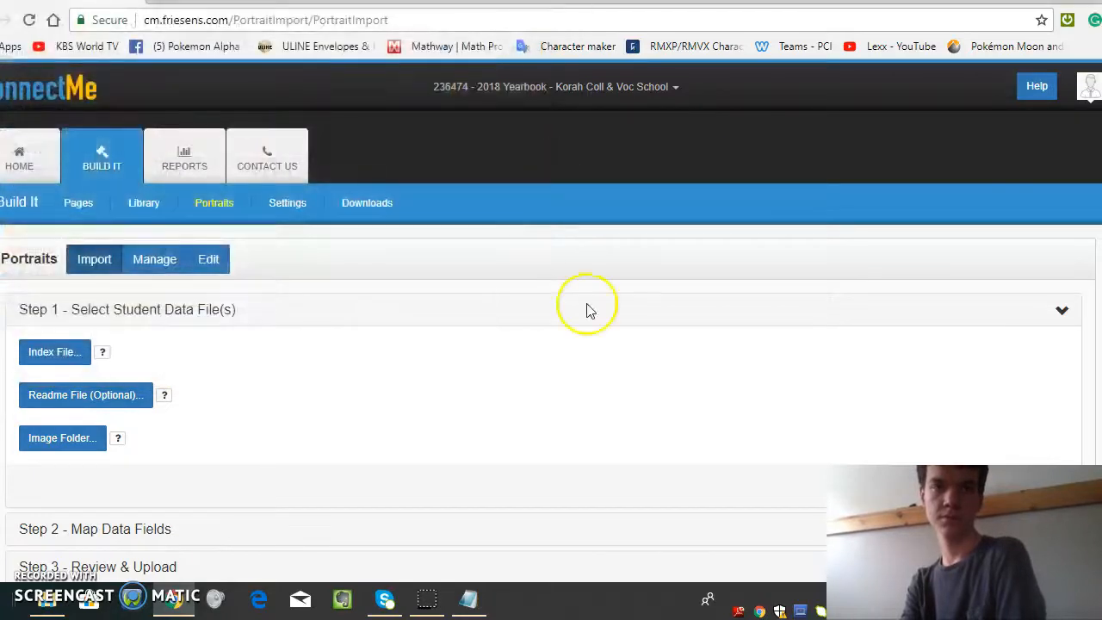
# Step: Switch to the INDEX file in Notepad, examine its picture file name and first name columns, and close it
pyautogui.click(468, 598)
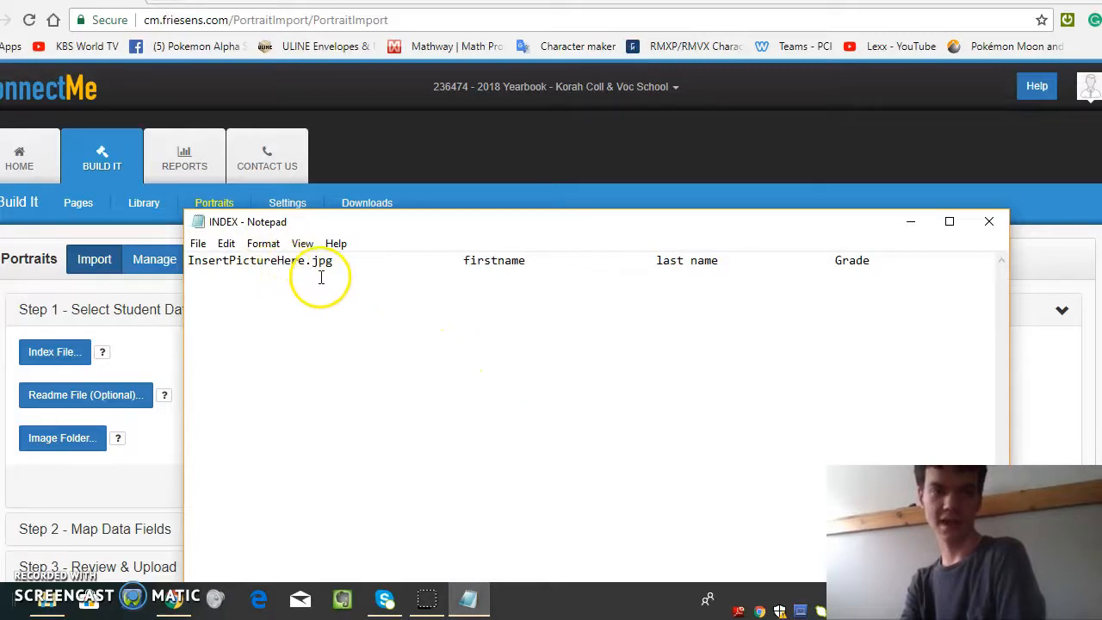
pyautogui.moveTo(304, 263); pyautogui.dragTo(191, 251)
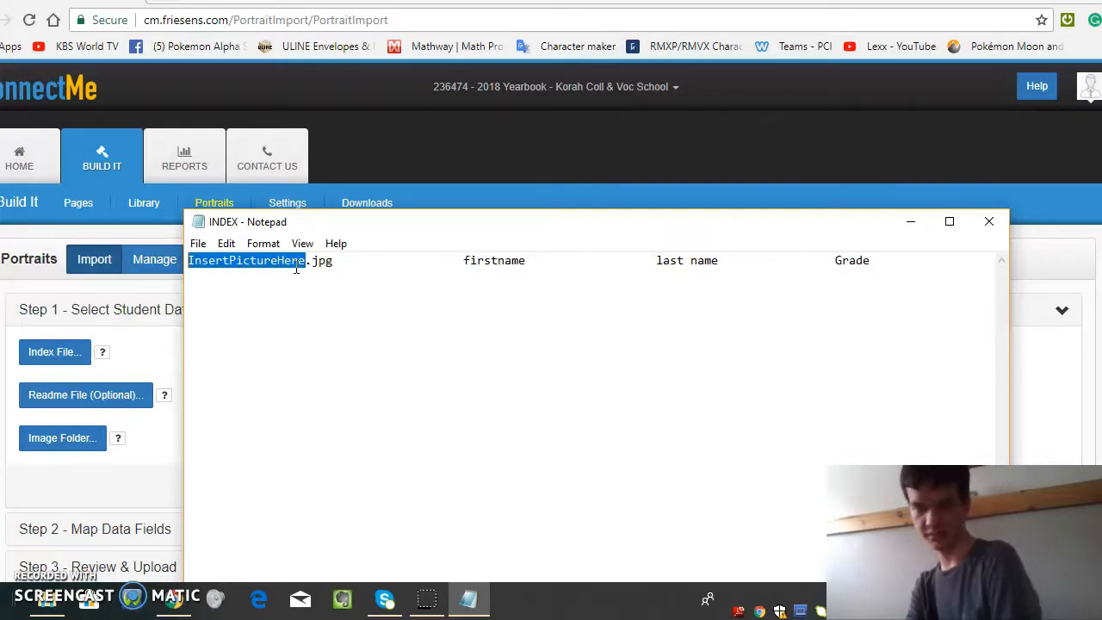
pyautogui.click(454, 264)
pyautogui.moveTo(464, 262); pyautogui.dragTo(551, 263)
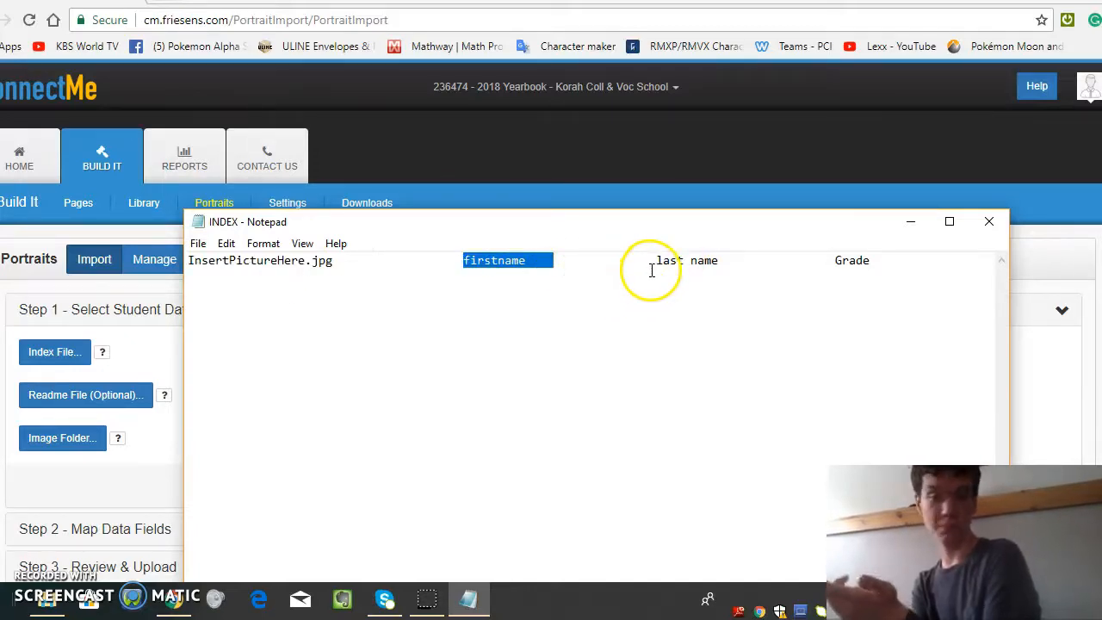
pyautogui.click(978, 223)
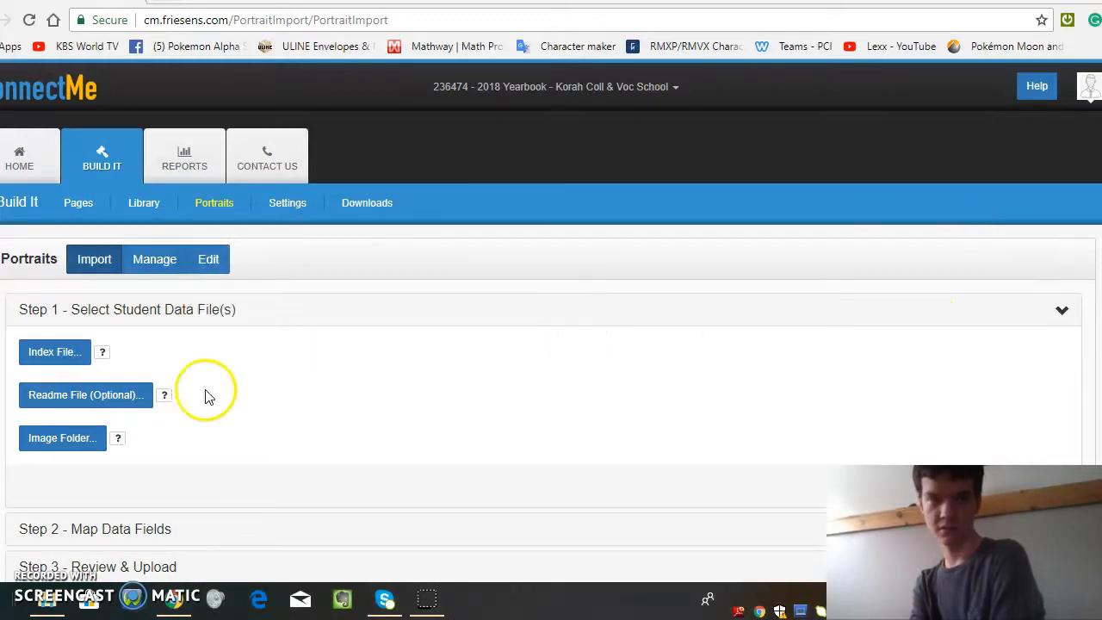
# Step: Go to the portrait management page and launch the portrait layout designer for the Grad group
pyautogui.click(136, 265)
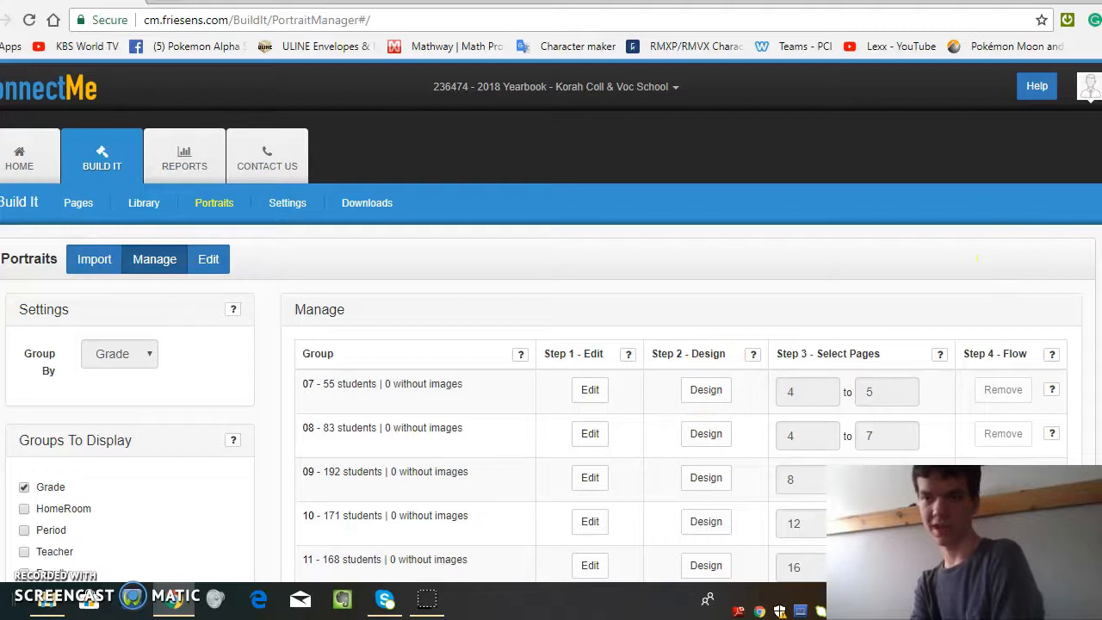
pyautogui.moveTo(908, 315); pyautogui.dragTo(977, 257)
pyautogui.scroll(-2, 861, 387)
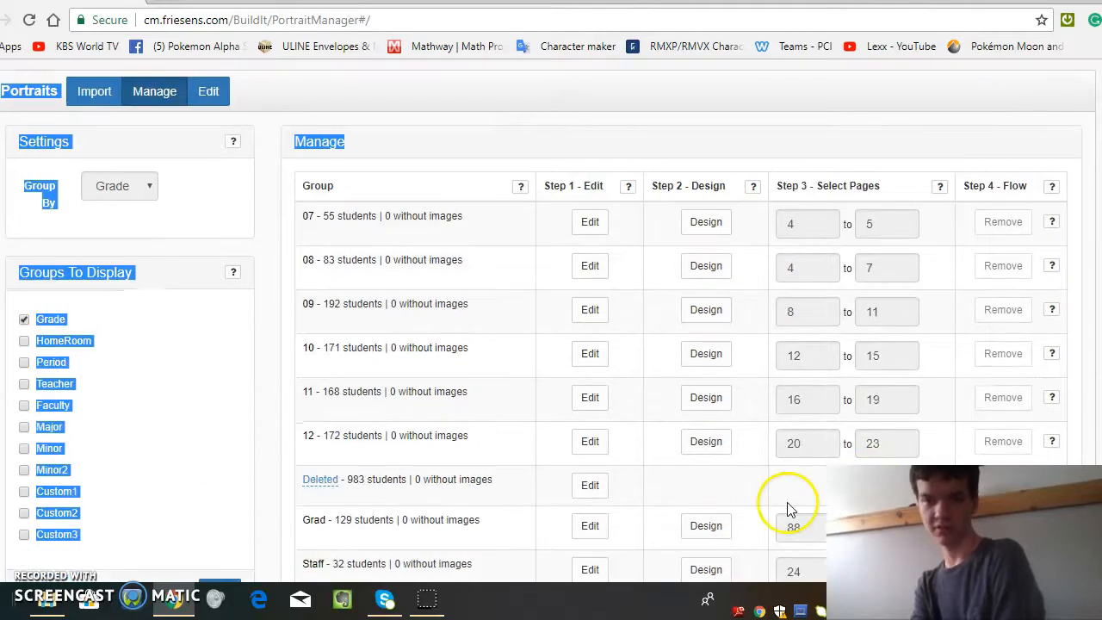
pyautogui.scroll(-1, 787, 509)
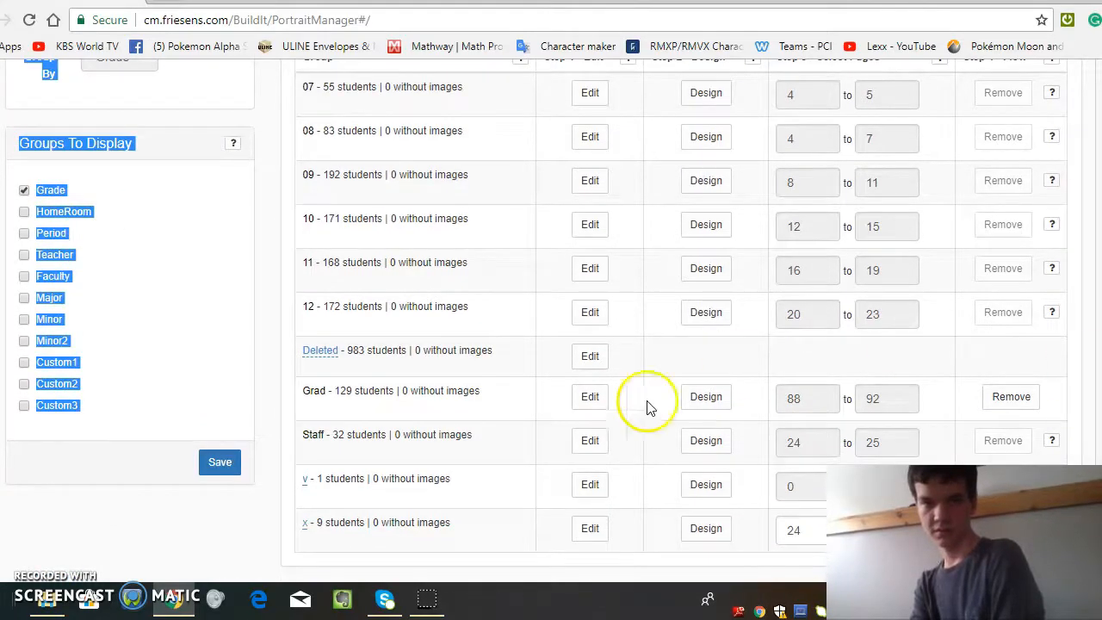
pyautogui.click(706, 395)
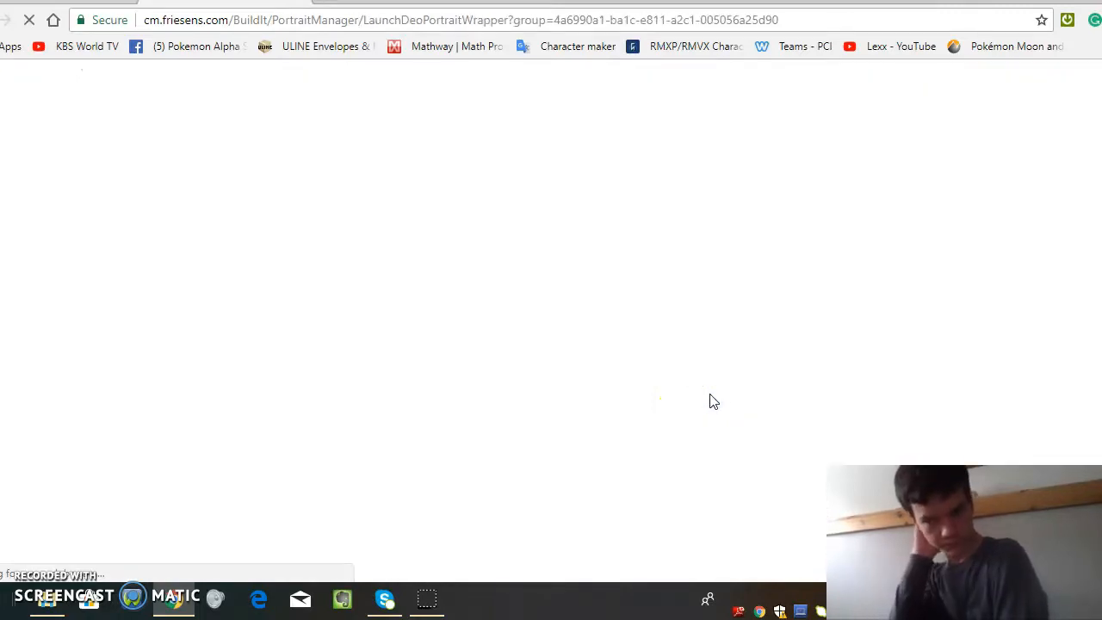
pyautogui.click(573, 335)
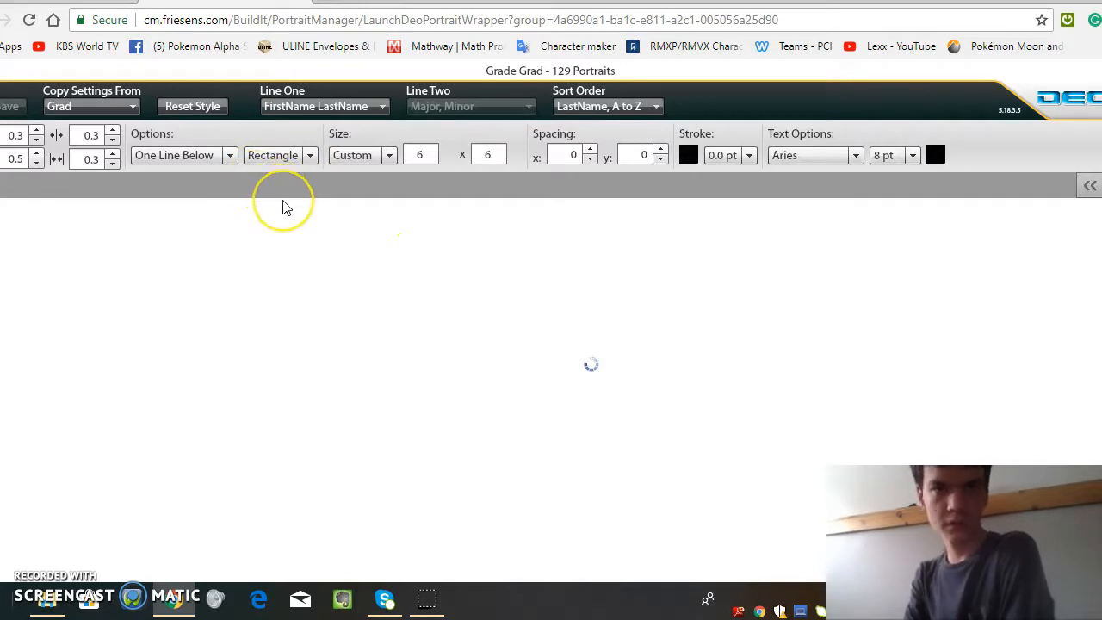
# Step: Set the Grad layout's name placement to Right Only, the top margin to 0.4 and the horizontal spacing to 0.3
pyautogui.click(231, 157)
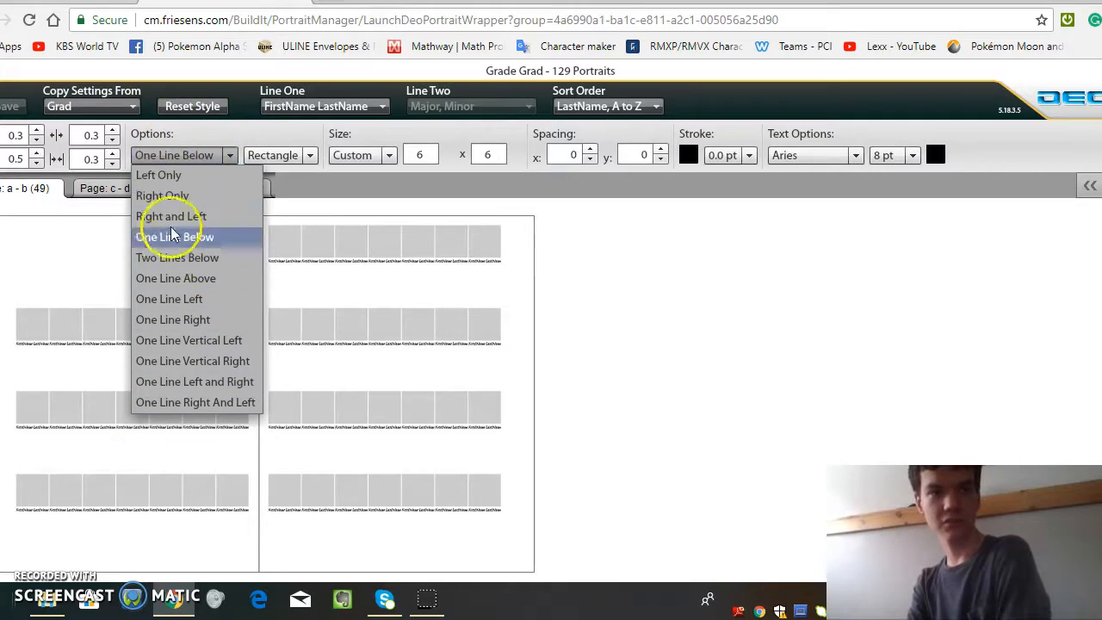
pyautogui.click(169, 198)
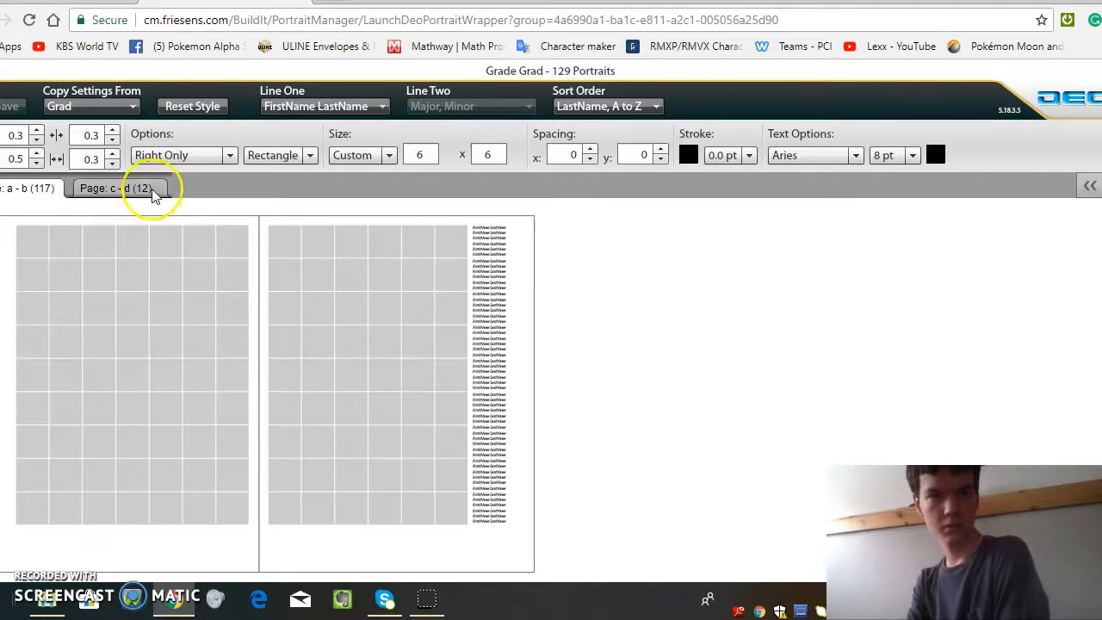
pyautogui.click(231, 158)
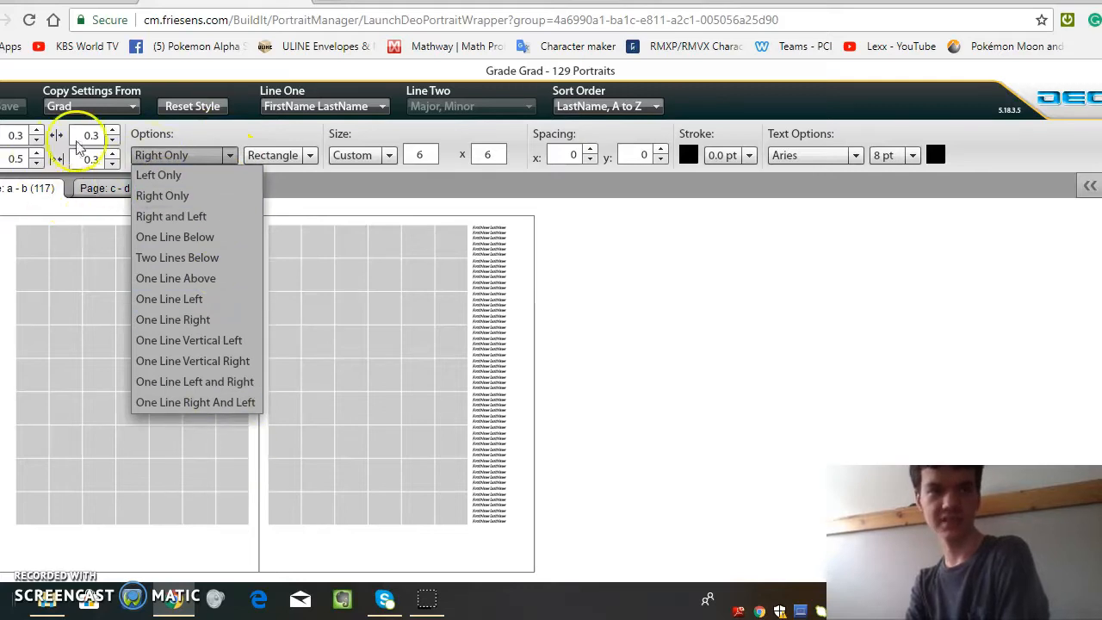
pyautogui.click(39, 131)
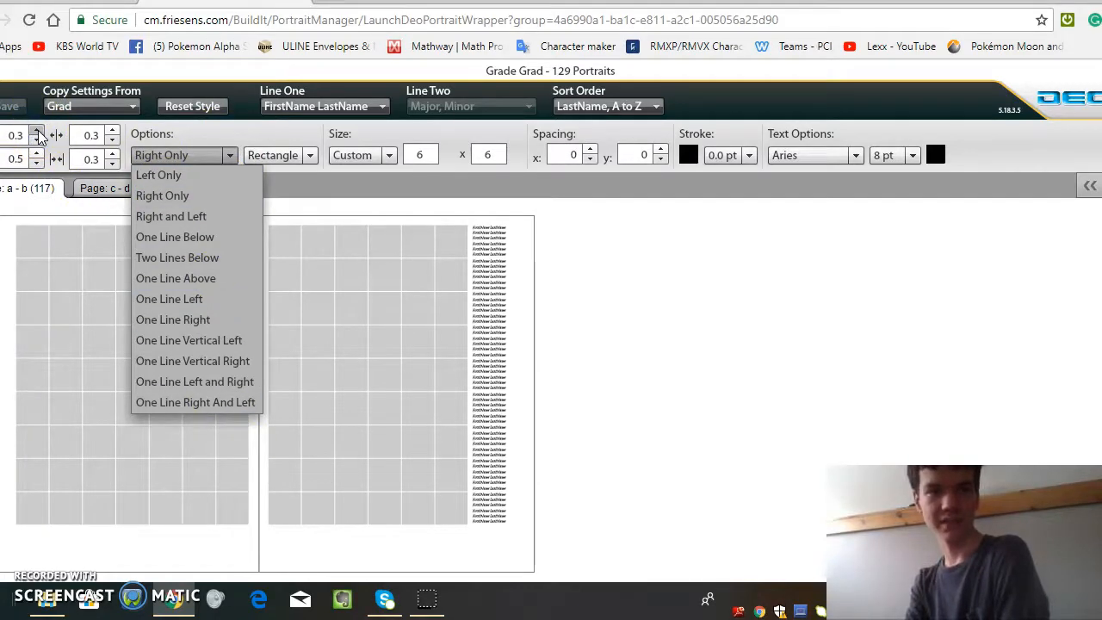
pyautogui.click(590, 150)
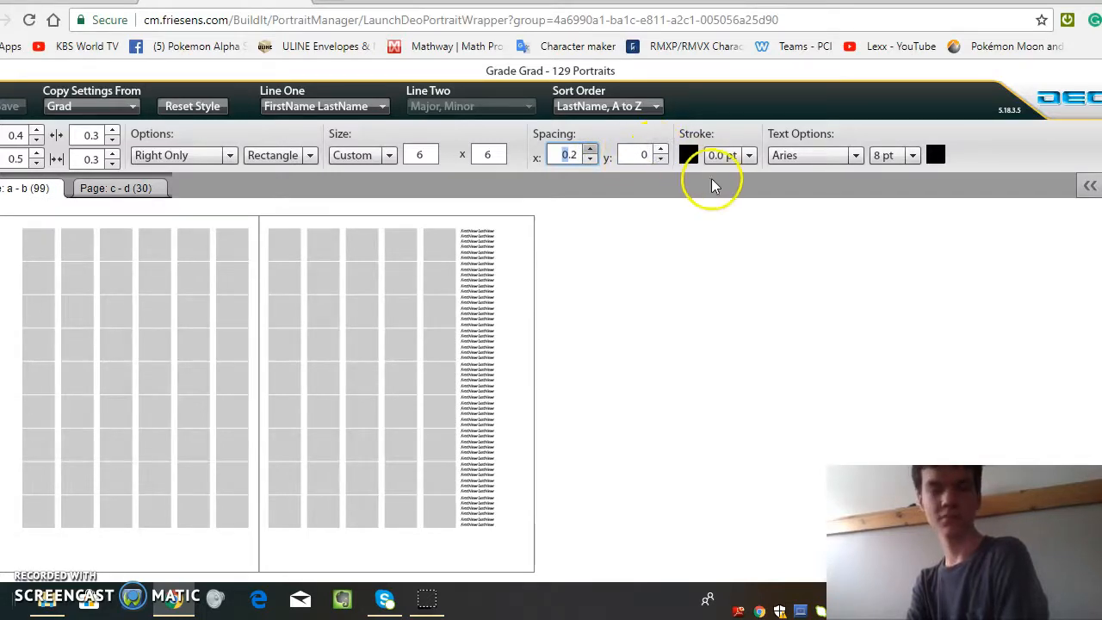
# Step: Review the available stroke widths, fonts, text sizes, text colors, portrait sizes and portrait shapes without changing them
pyautogui.click(748, 157)
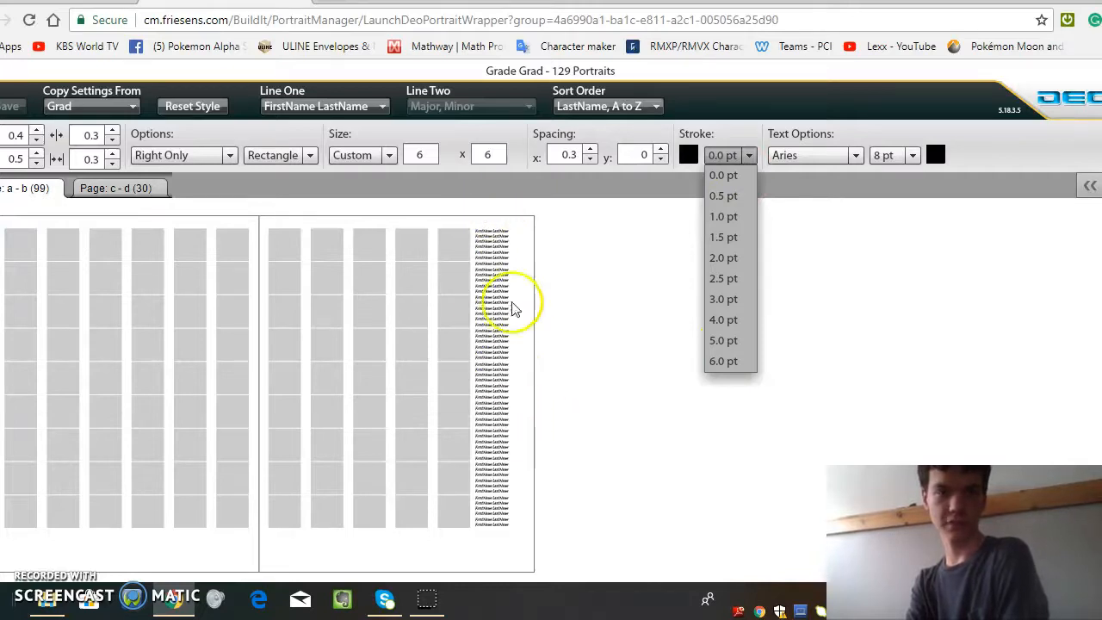
pyautogui.click(855, 156)
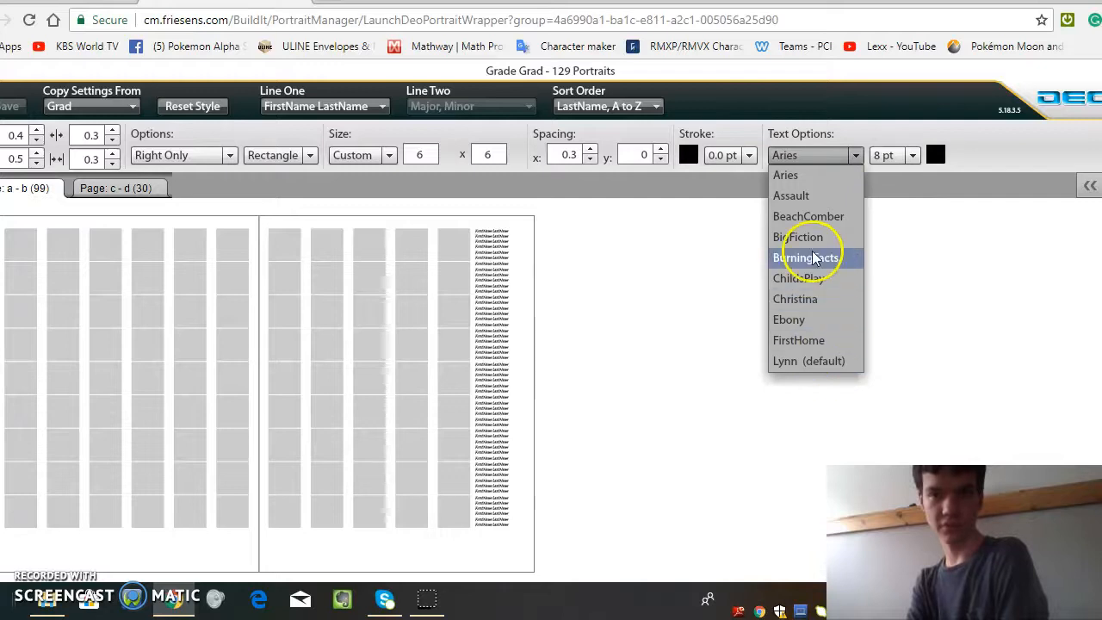
pyautogui.click(914, 157)
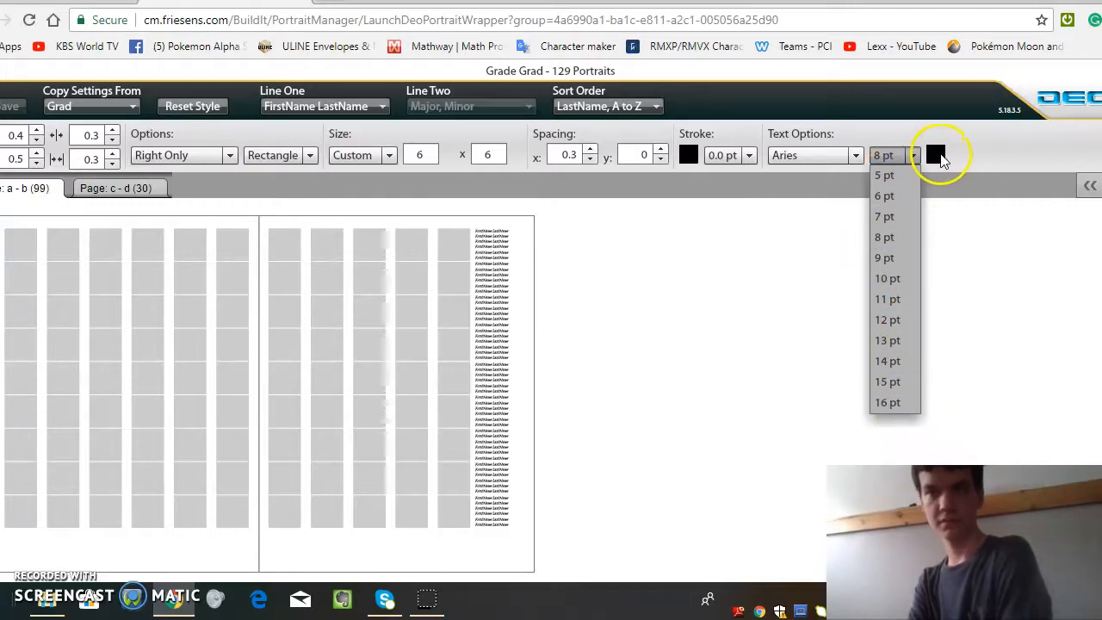
pyautogui.click(937, 156)
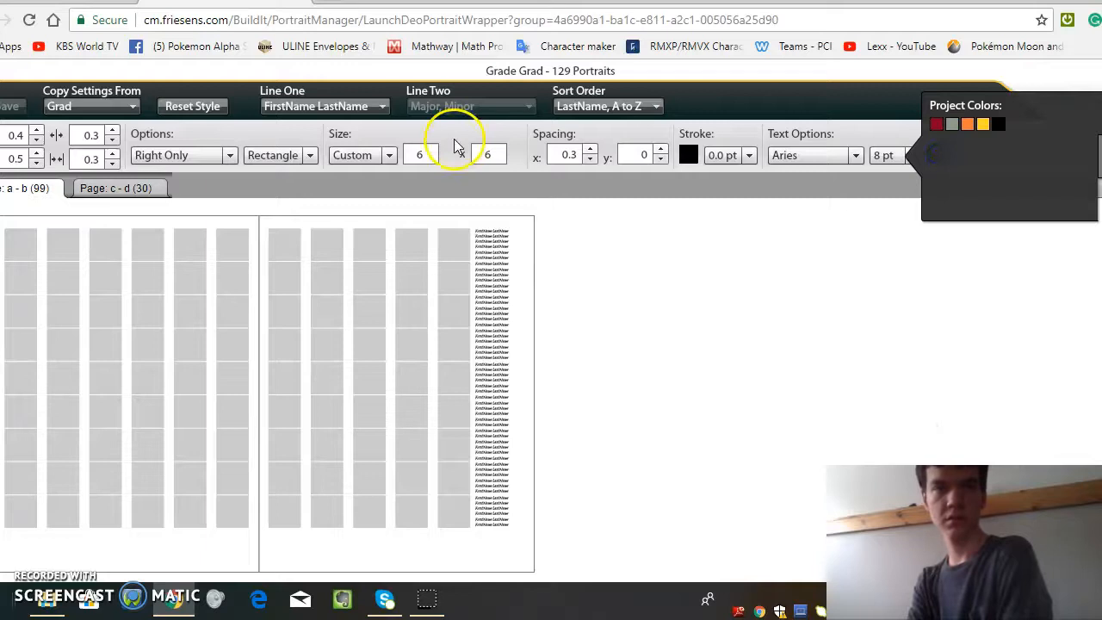
pyautogui.click(394, 156)
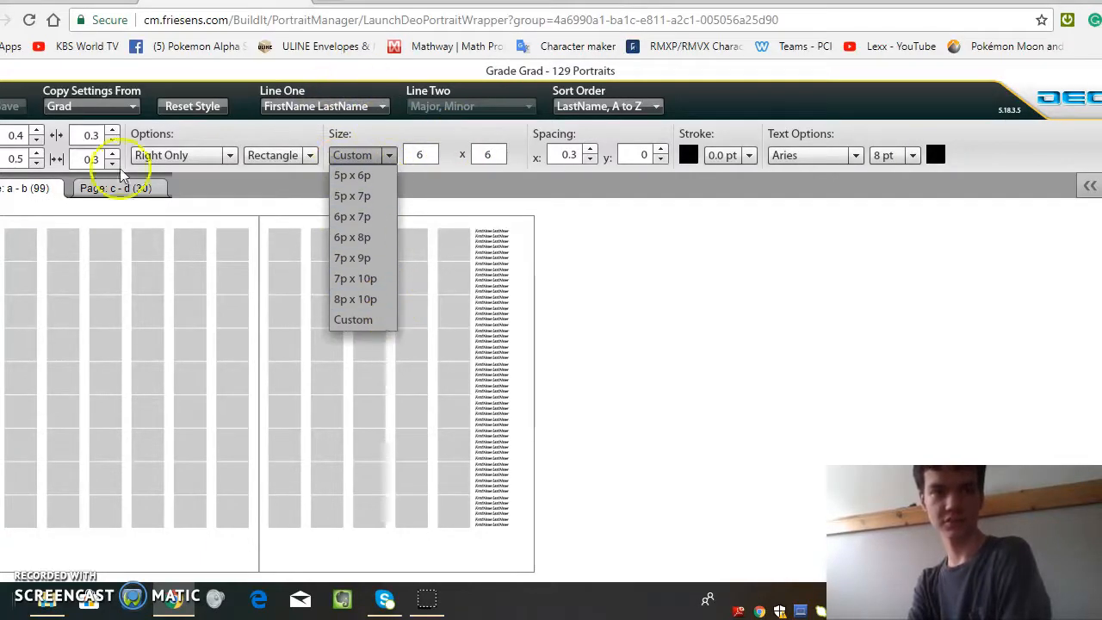
pyautogui.click(309, 155)
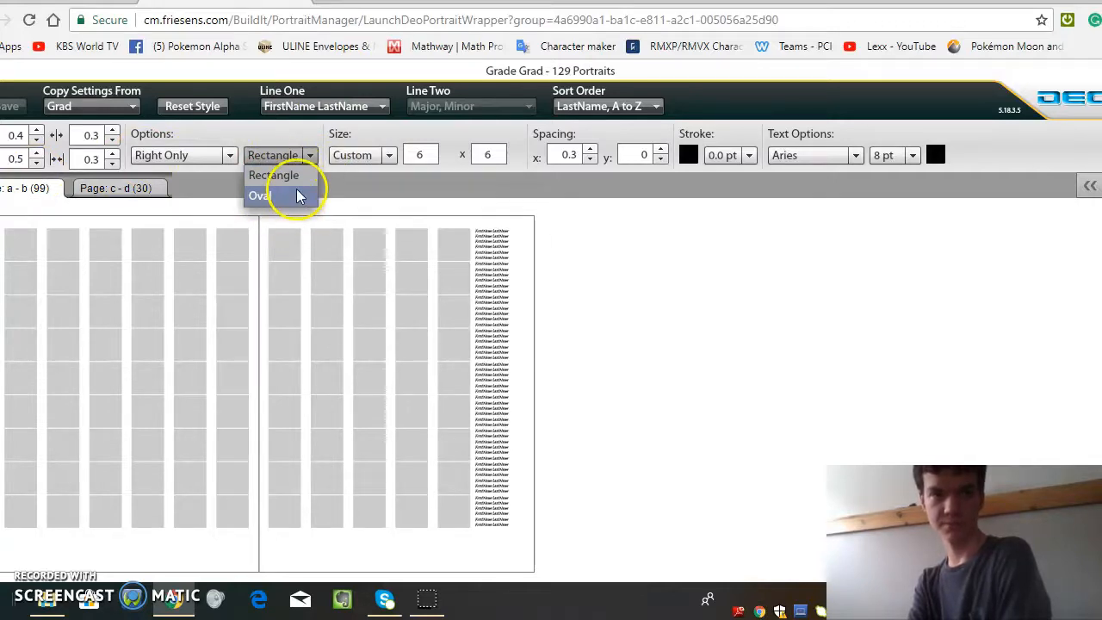
# Step: Copy the layout settings from group 09 to the Grad group and check both page spreads
pyautogui.click(123, 108)
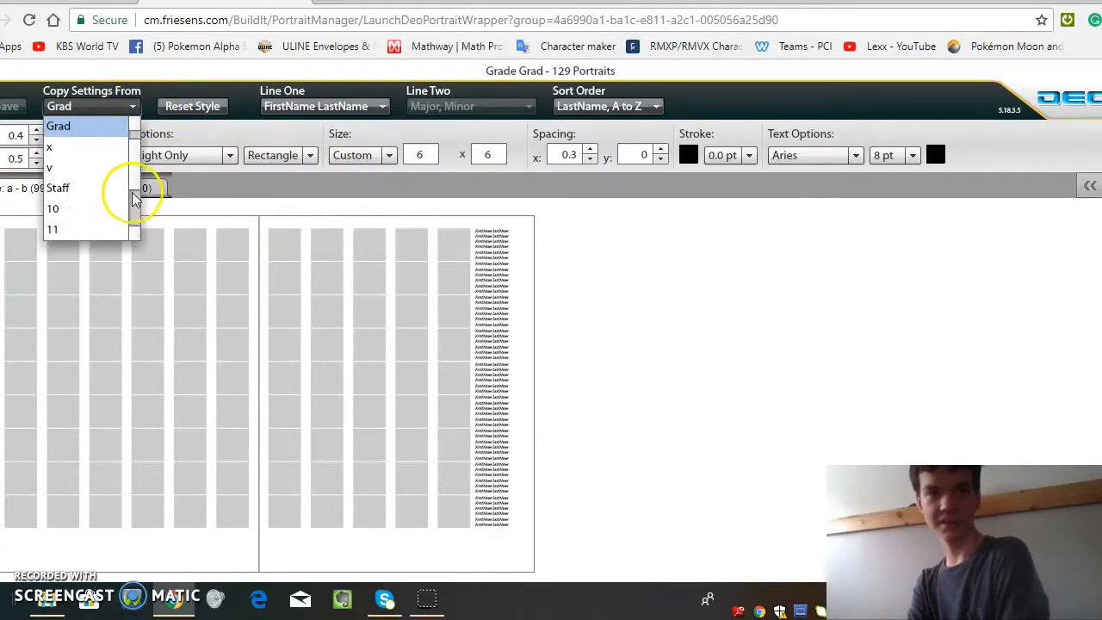
pyautogui.moveTo(136, 170); pyautogui.dragTo(153, 231)
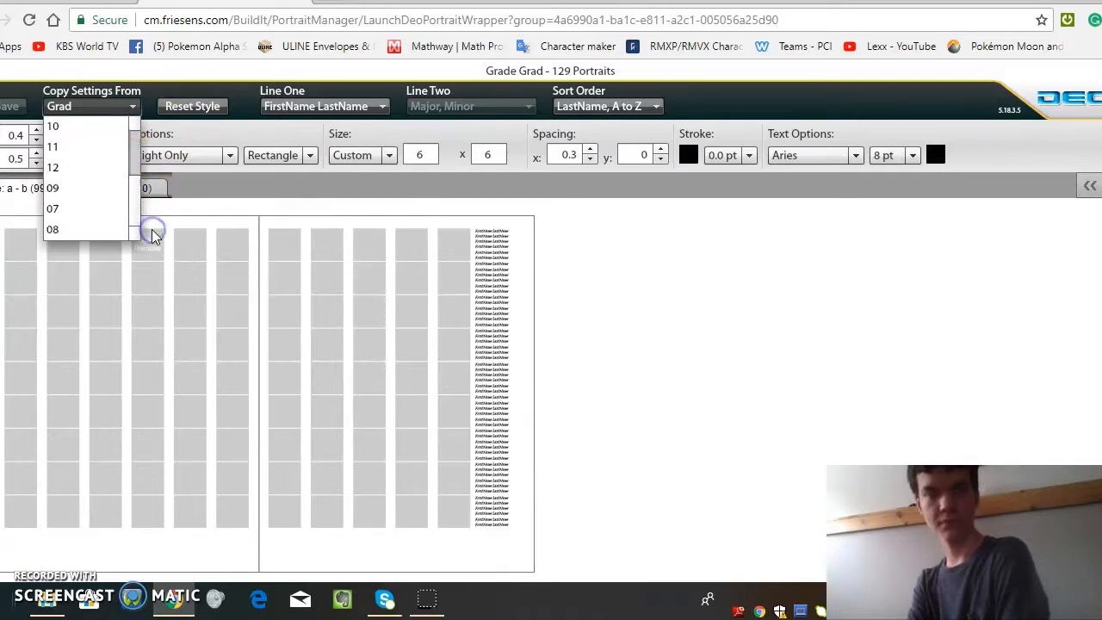
pyautogui.click(70, 194)
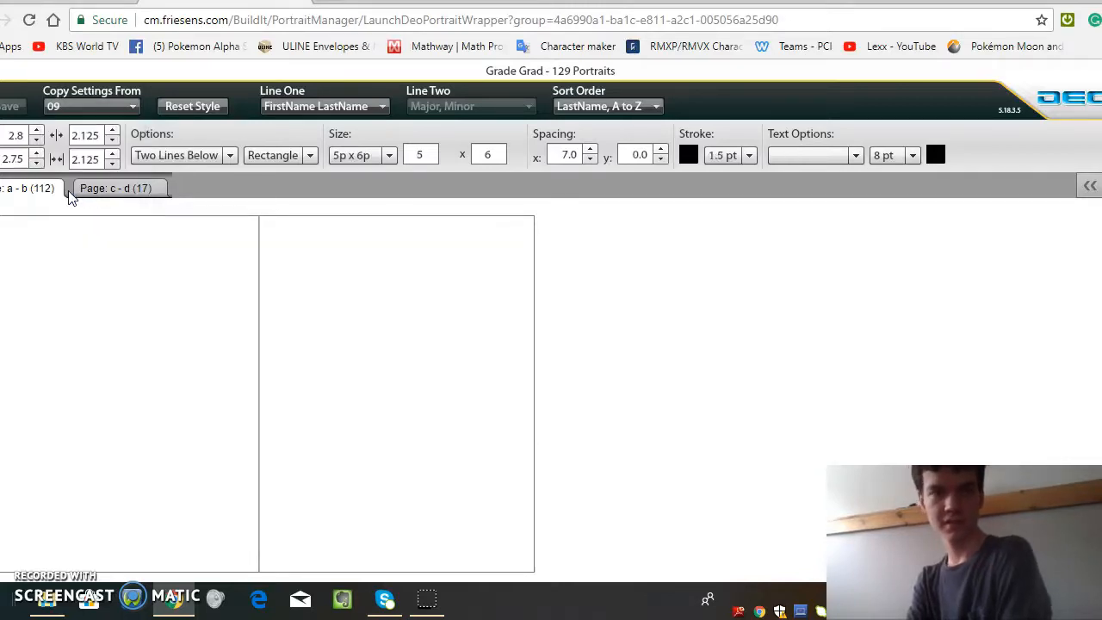
pyautogui.click(107, 189)
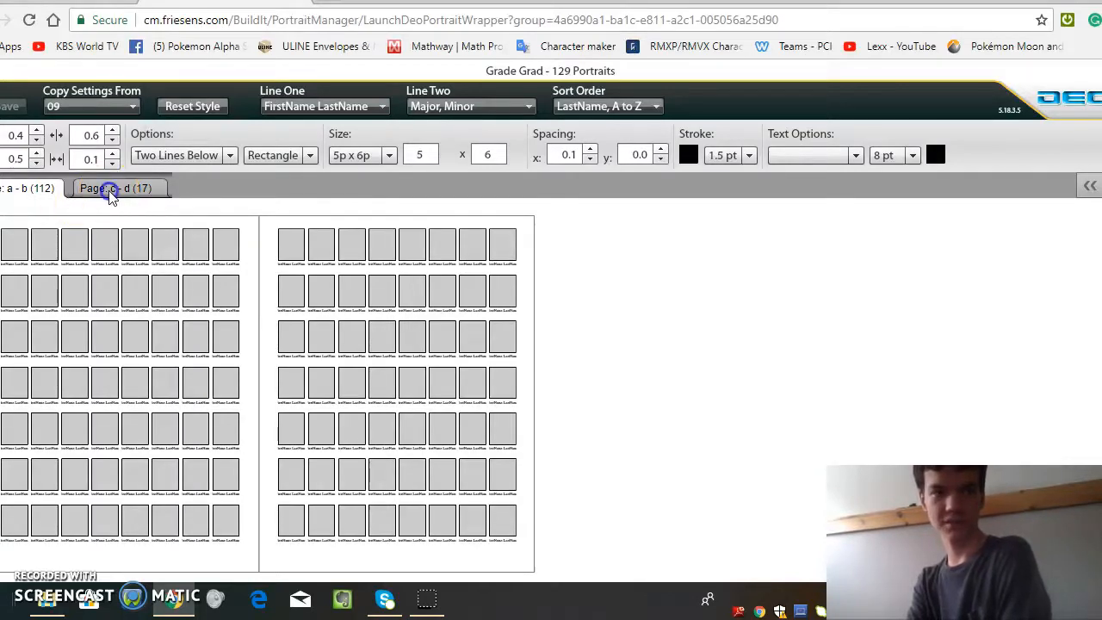
pyautogui.click(13, 186)
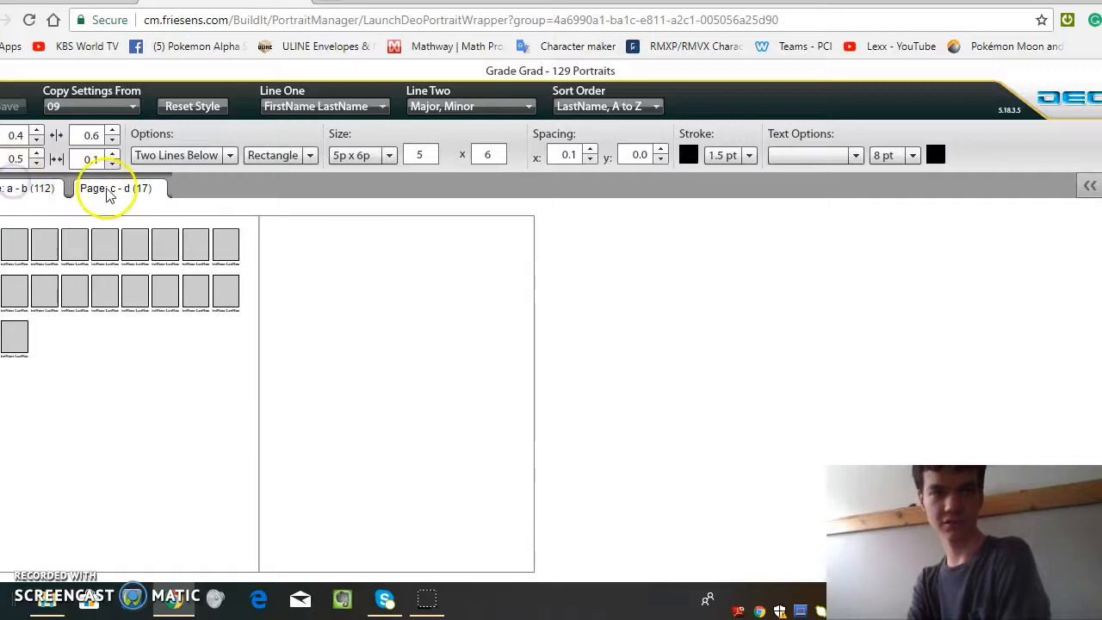
pyautogui.click(39, 191)
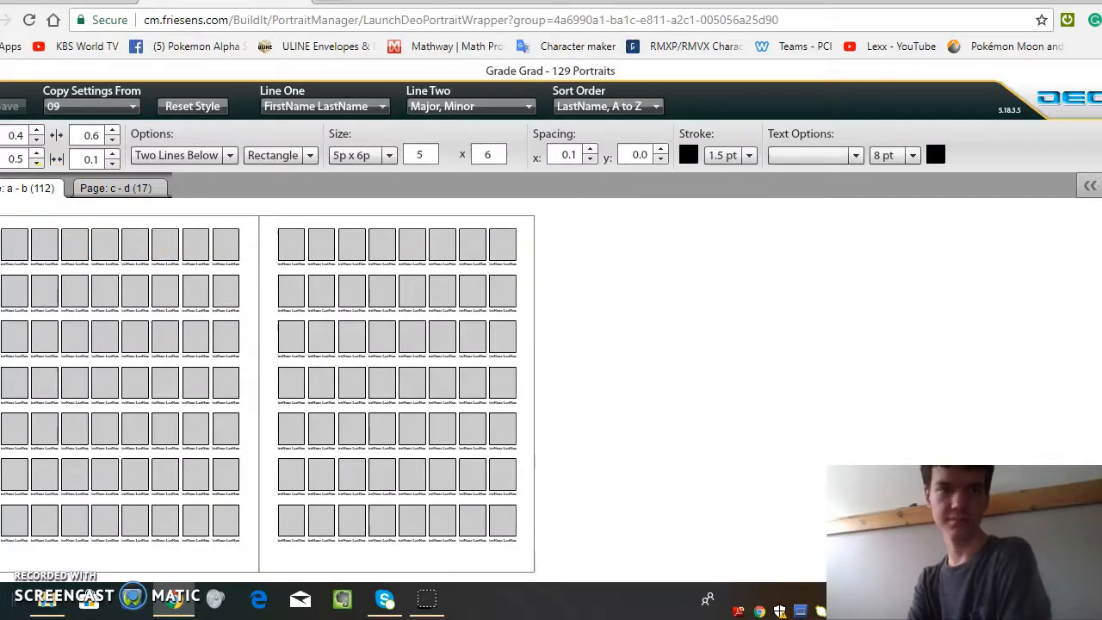
# Step: Review the choices for the first caption line, the second caption line and the sort order
pyautogui.click(347, 108)
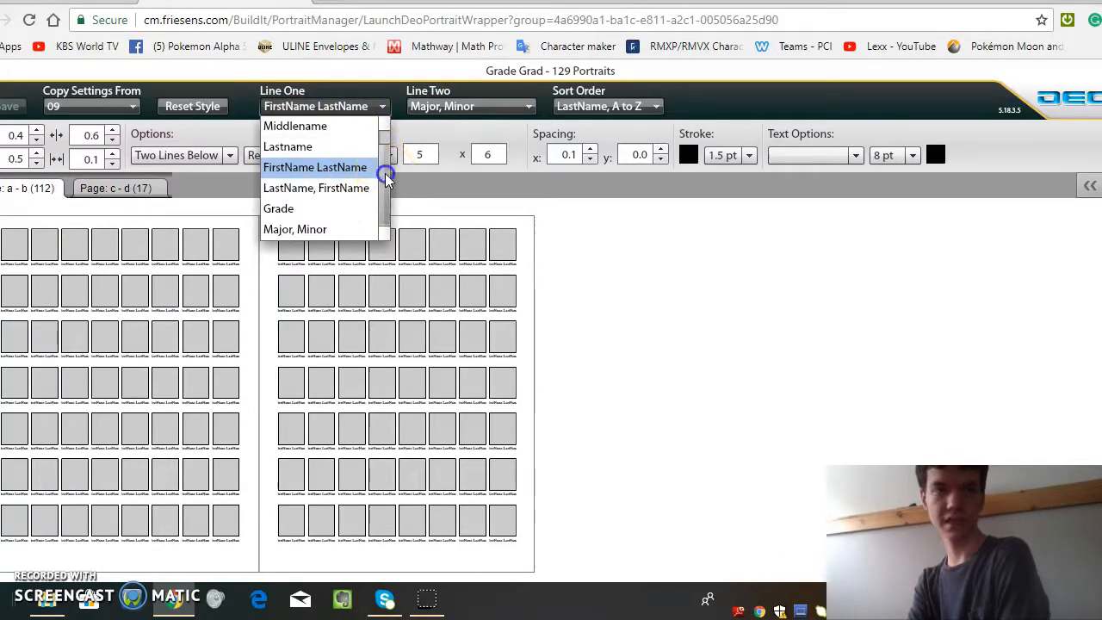
pyautogui.scroll(1, 384, 120)
pyautogui.click(459, 109)
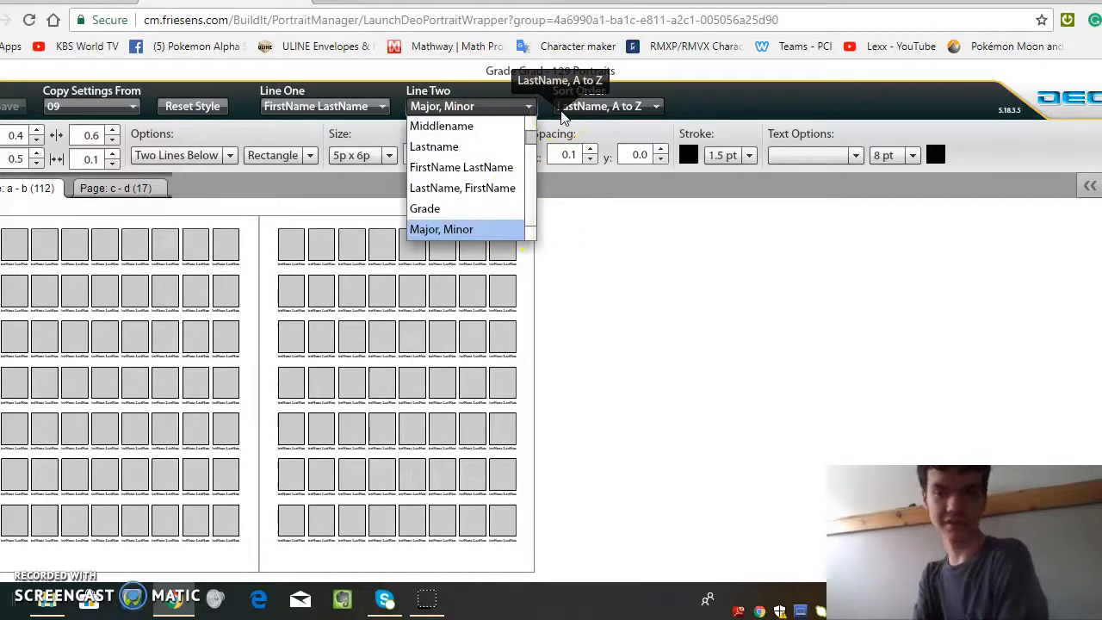
pyautogui.click(563, 112)
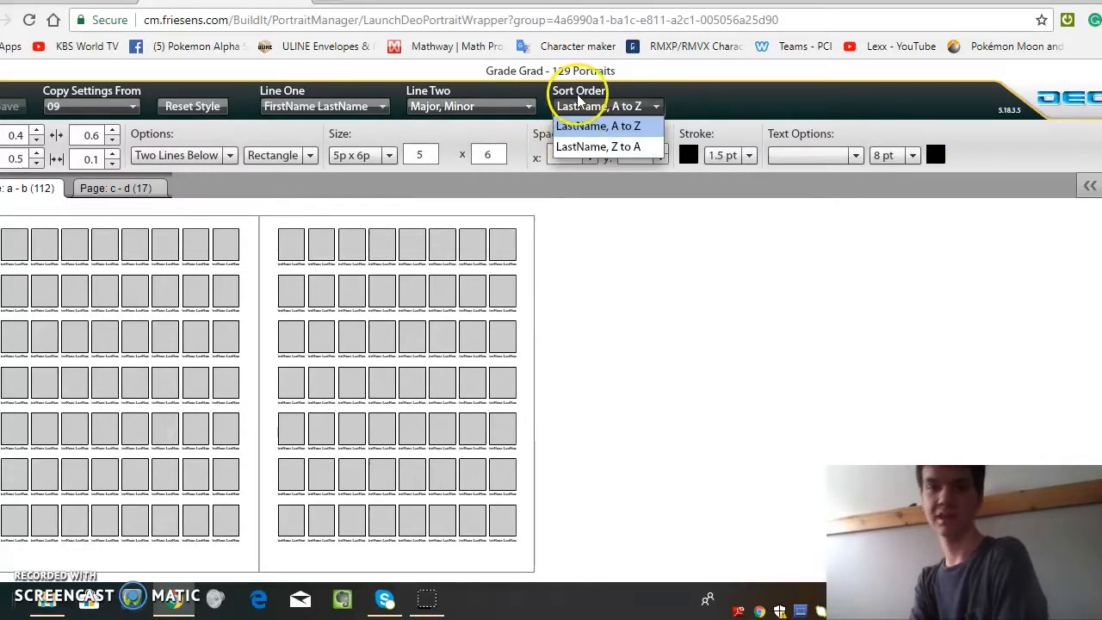
pyautogui.click(578, 100)
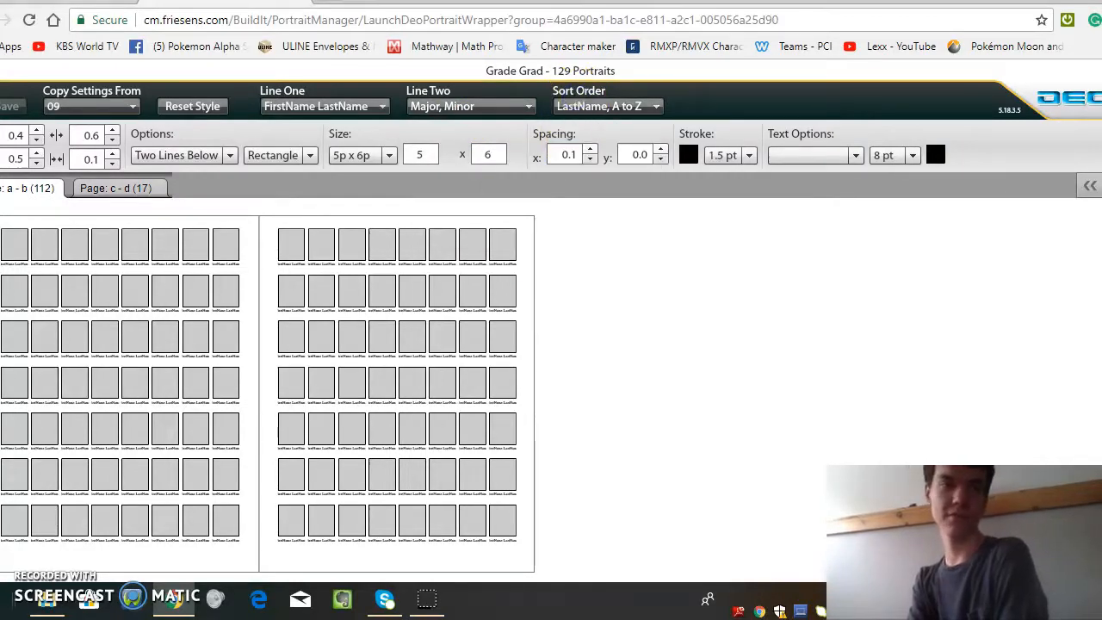
# Step: Return to the portrait manager and open the portrait editing page for the Grad group
pyautogui.click(61, 2)
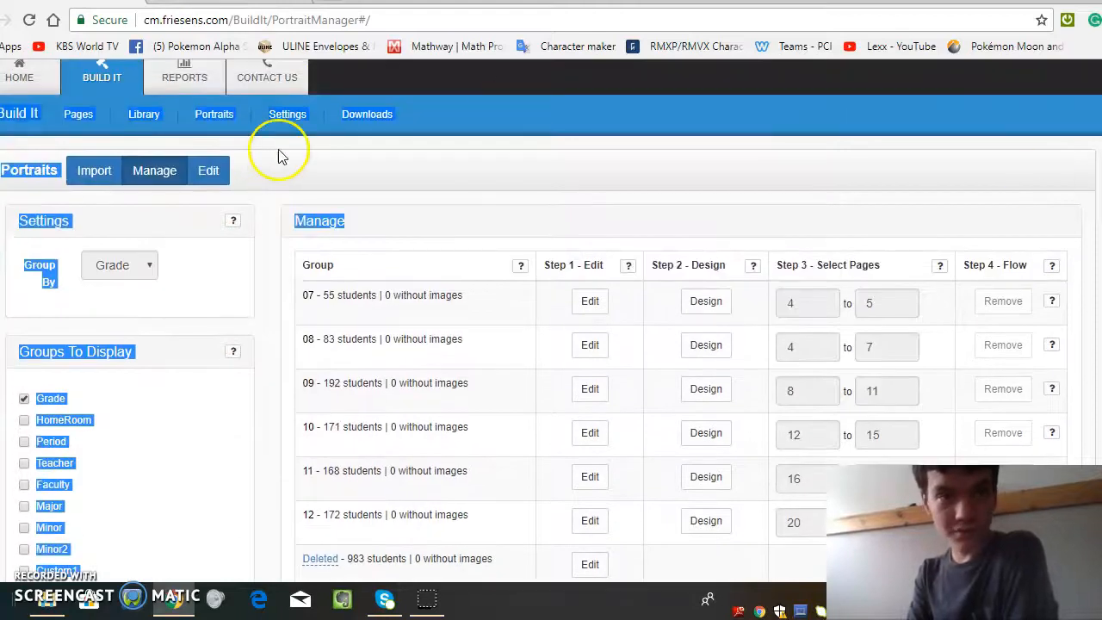
pyautogui.click(214, 172)
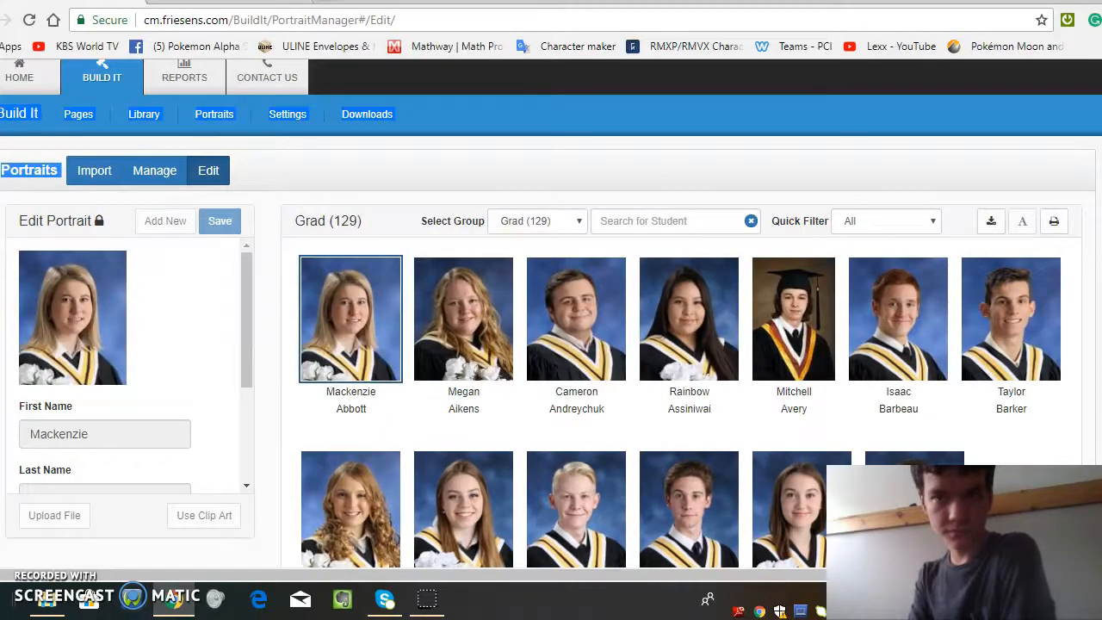
# Step: Browse the Grad group's portraits and select the brown-background portrait of the student wearing a graduation cap to view its details
pyautogui.scroll(-10, 680, 344)
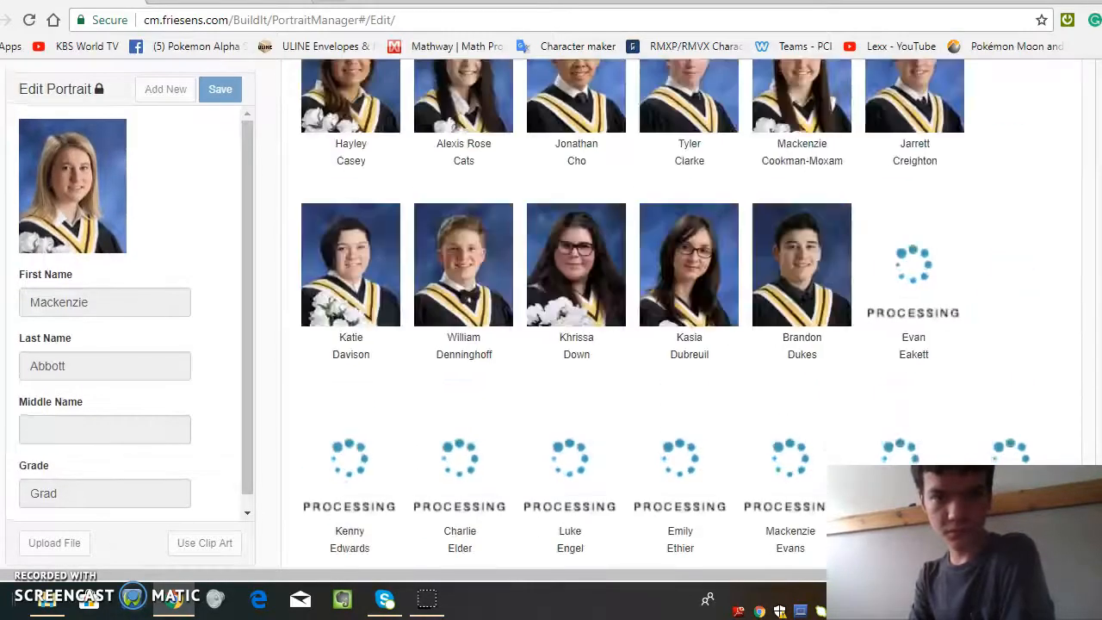
pyautogui.scroll(10, 607, 370)
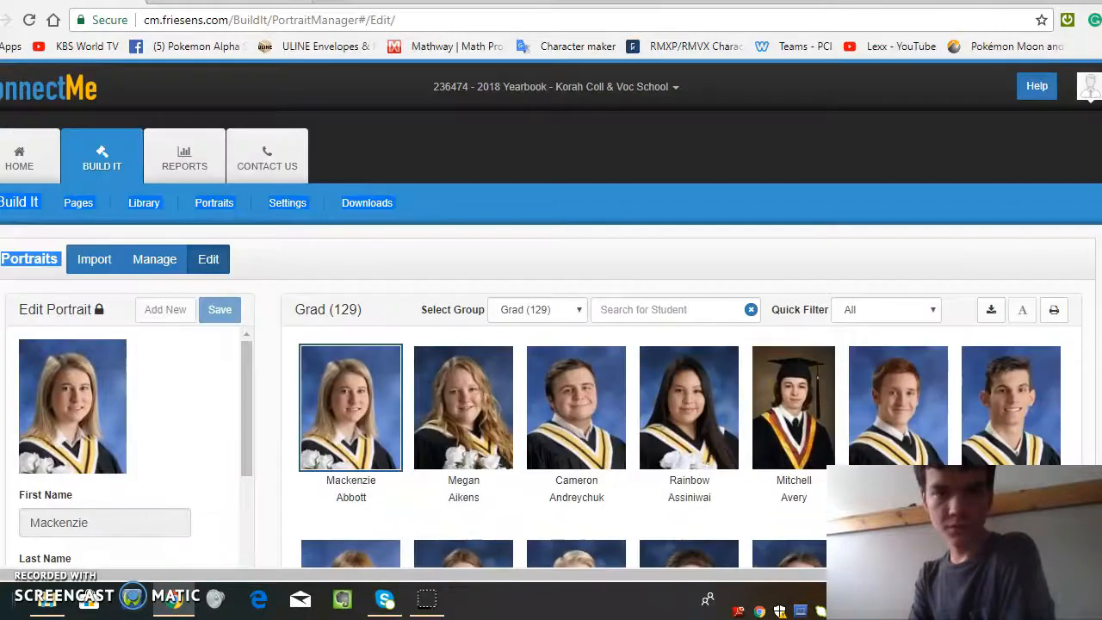
pyautogui.click(766, 439)
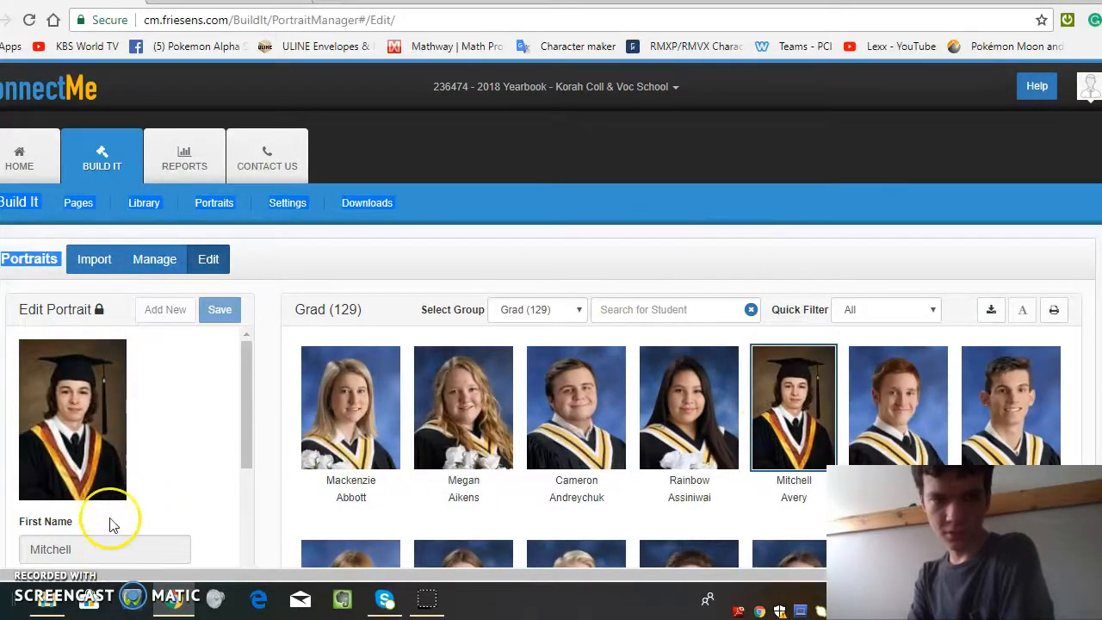
# Step: Return to the portrait manager, remove the Grad group's flowed portraits from pages 88 to 92, and reload the page
pyautogui.click(149, 270)
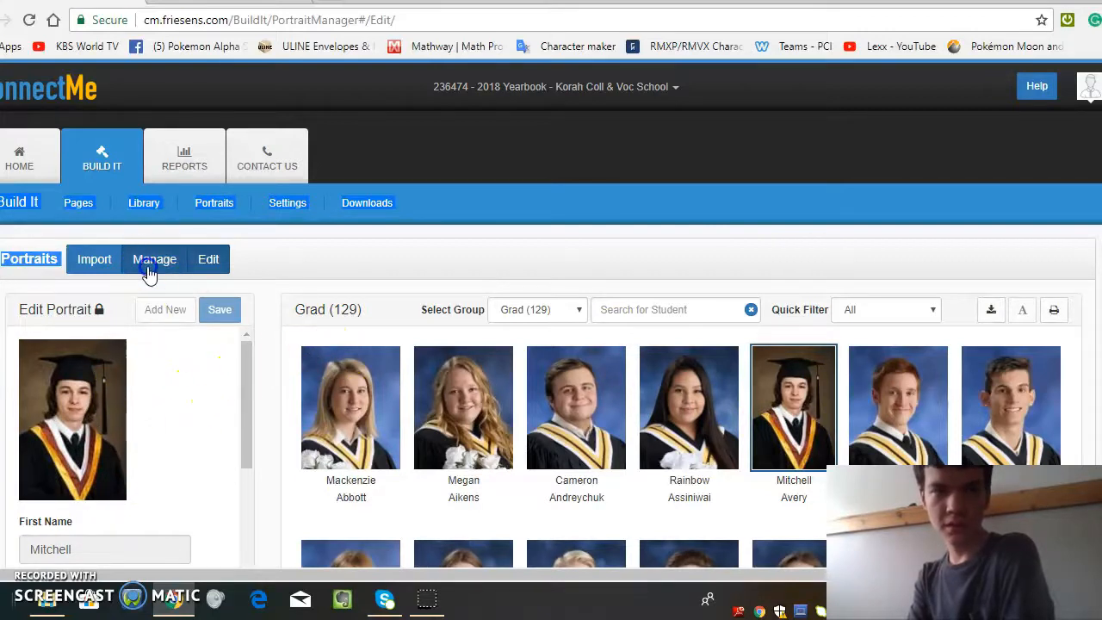
pyautogui.click(102, 263)
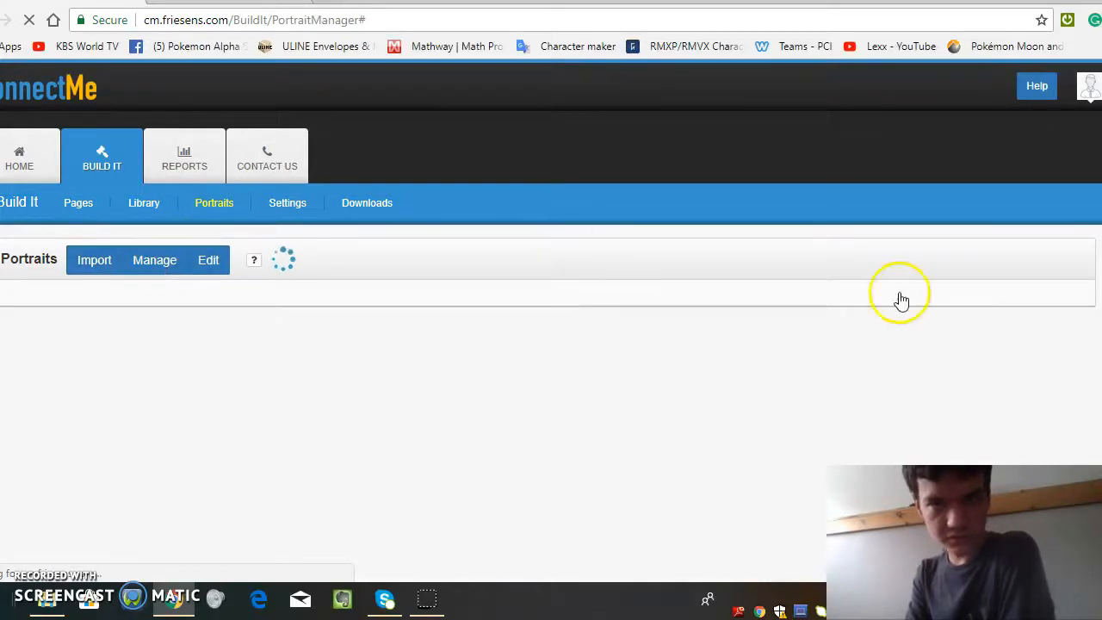
pyautogui.scroll(-2, 550, 321)
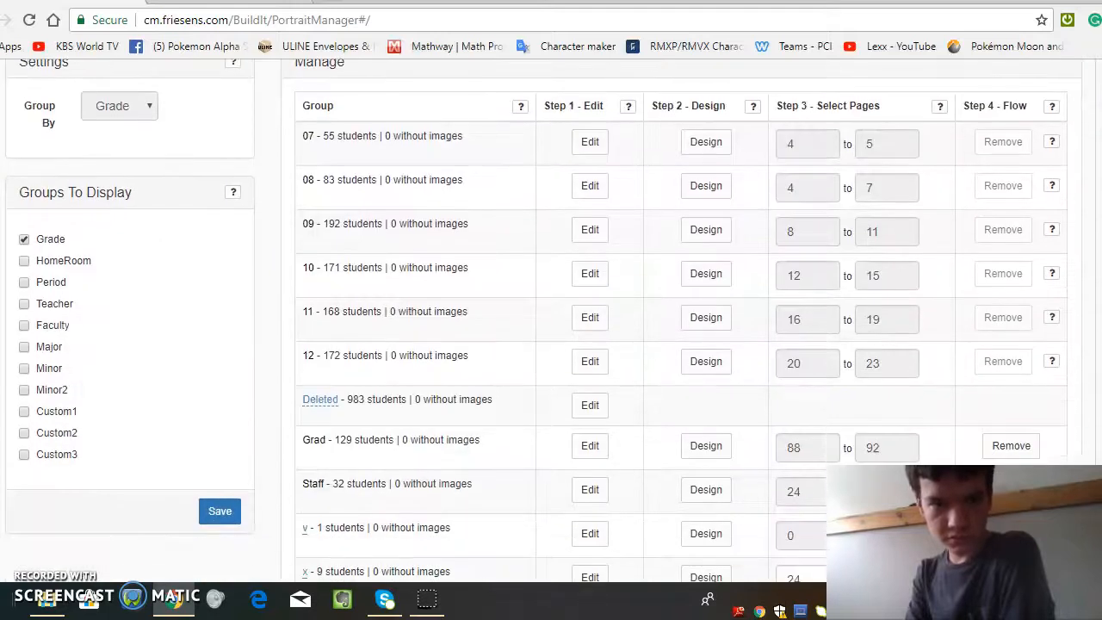
pyautogui.click(1009, 445)
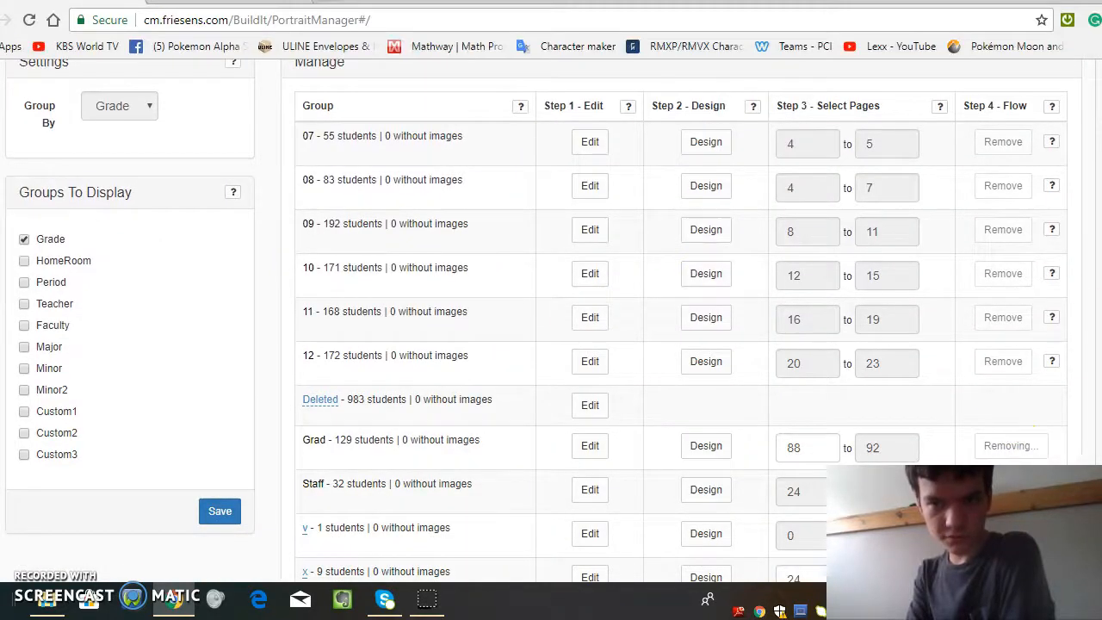
pyautogui.scroll(2, 551, 320)
pyautogui.scroll(-4, 822, 191)
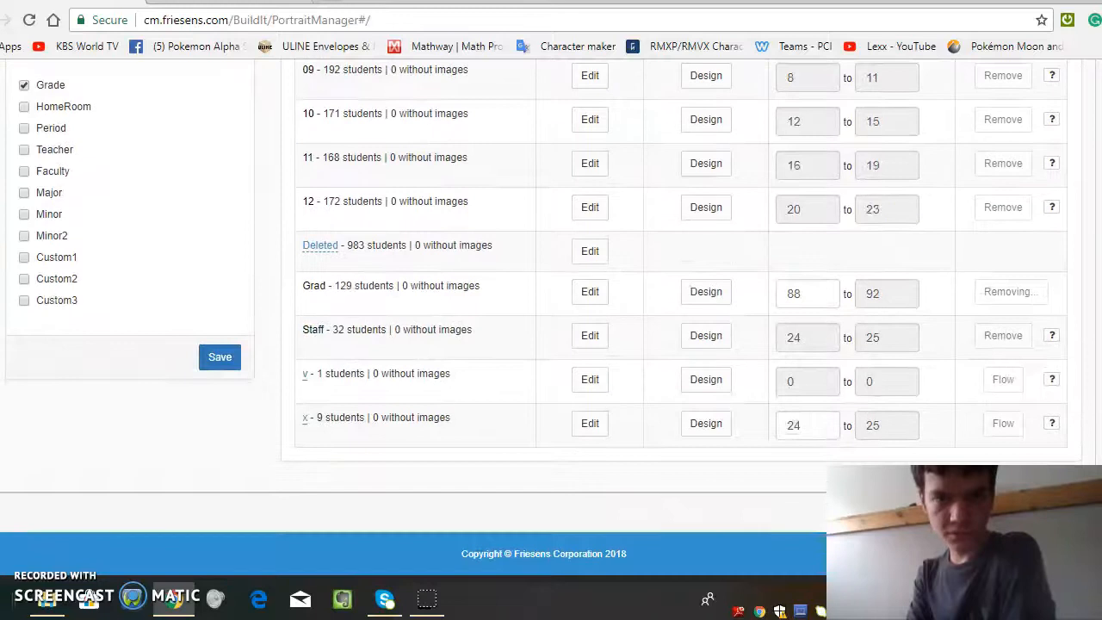
pyautogui.click(29, 20)
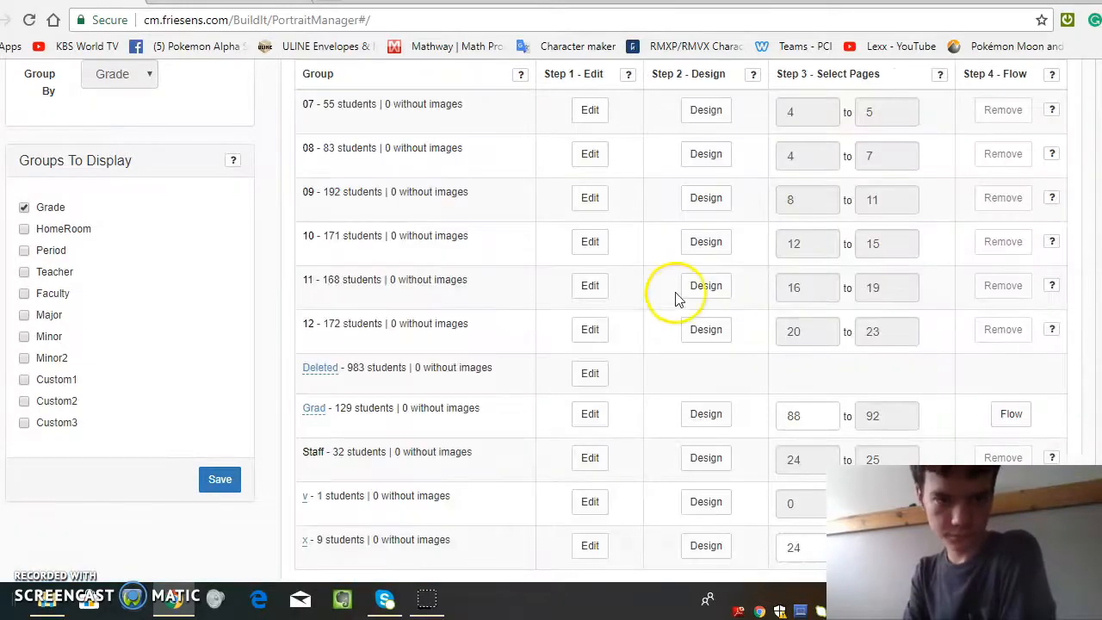
# Step: Reopen the portrait editing page and review the Grad portraits and the available groups, keeping Grad selected
pyautogui.scroll(1, 677, 299)
pyautogui.scroll(5, 551, 310)
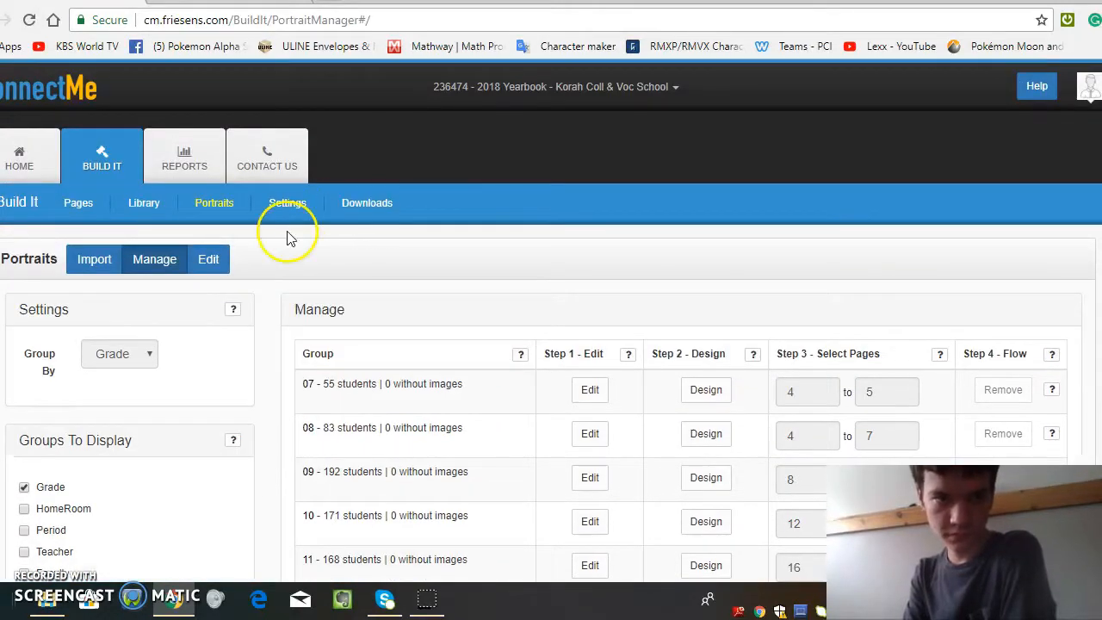
pyautogui.click(207, 258)
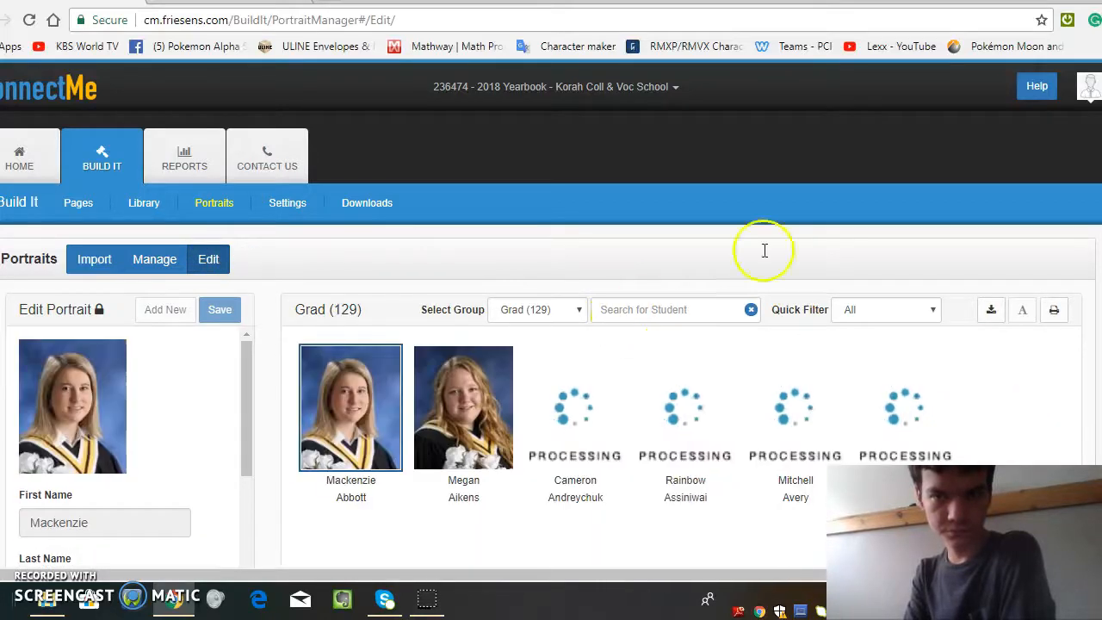
pyautogui.scroll(-5, 551, 310)
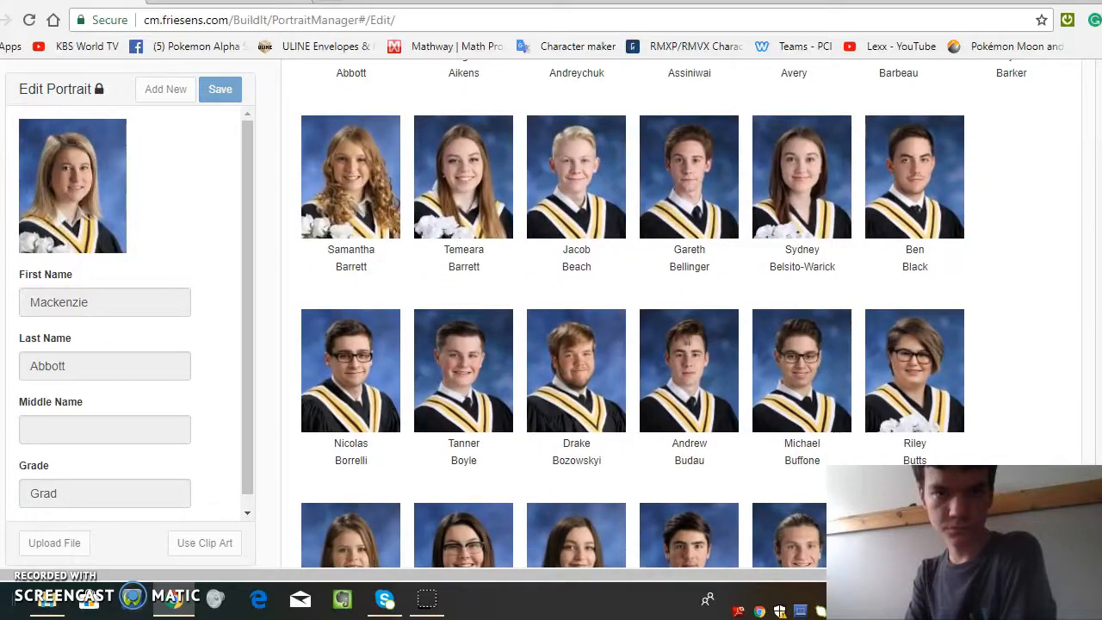
pyautogui.scroll(5, 551, 310)
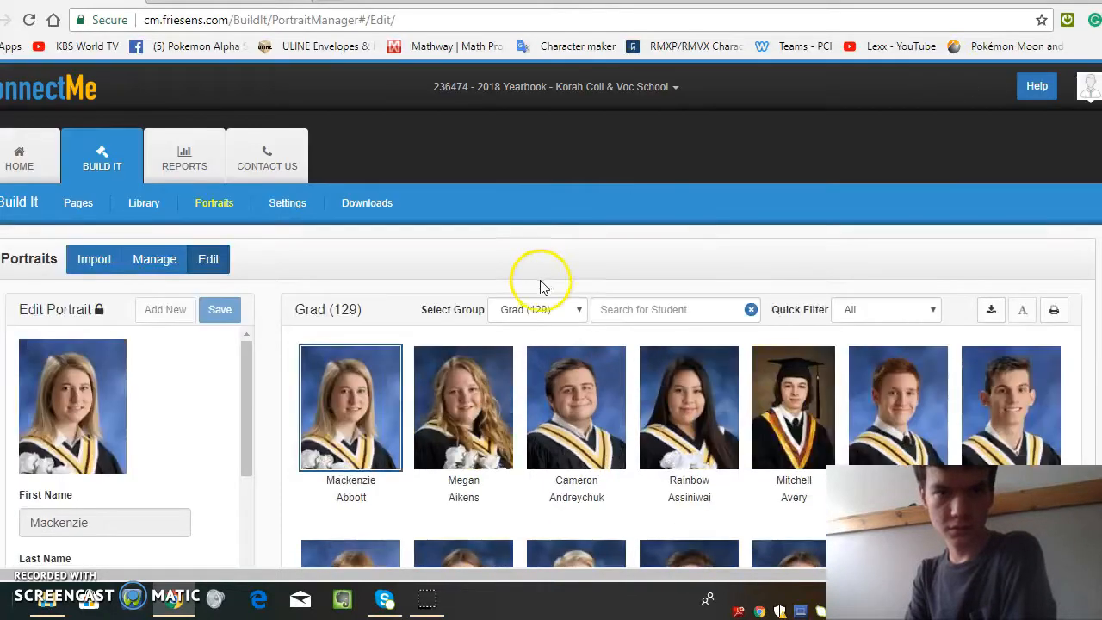
pyautogui.click(549, 311)
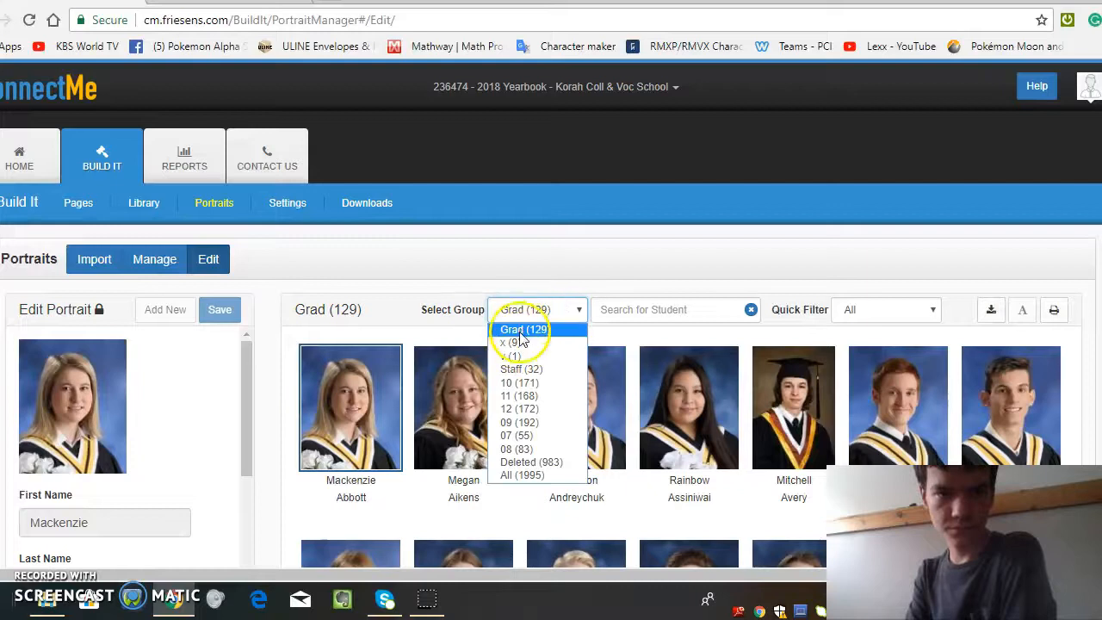
pyautogui.click(516, 327)
# Step: Go to the page overview and open the 88-89, 90-91 and 92-93 spreads for editing
pyautogui.click(24, 158)
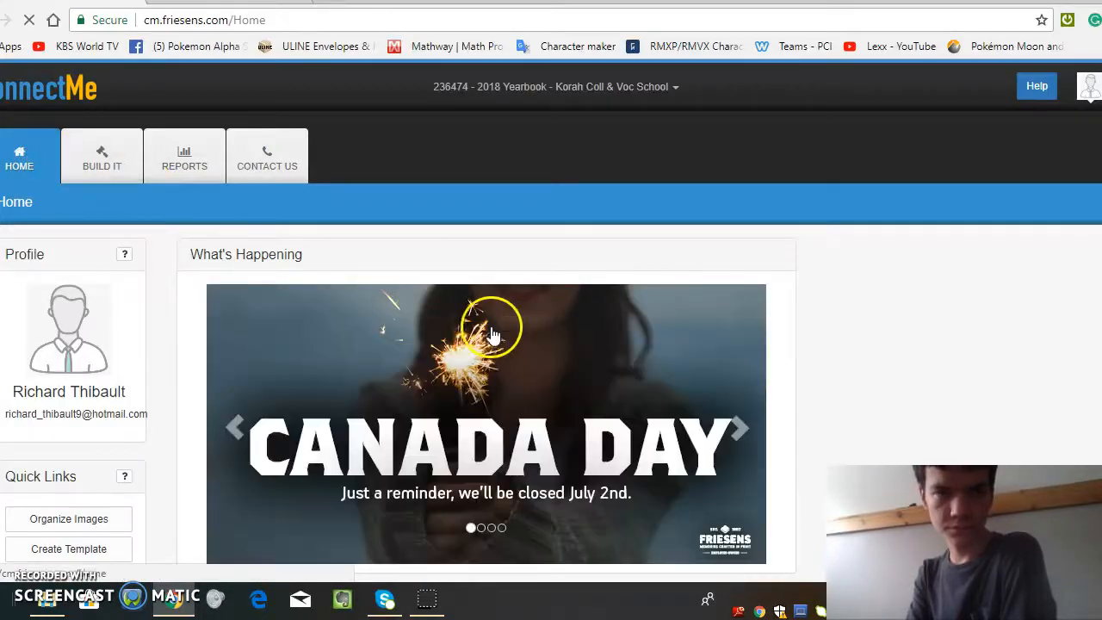
pyautogui.click(102, 155)
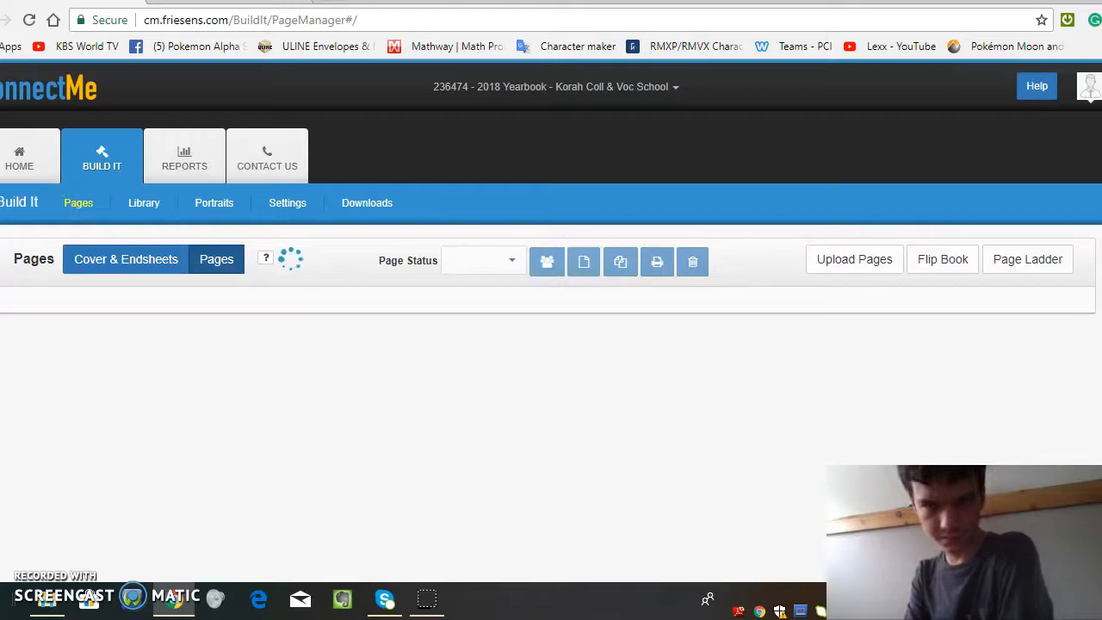
pyautogui.scroll(-6, 408, 497)
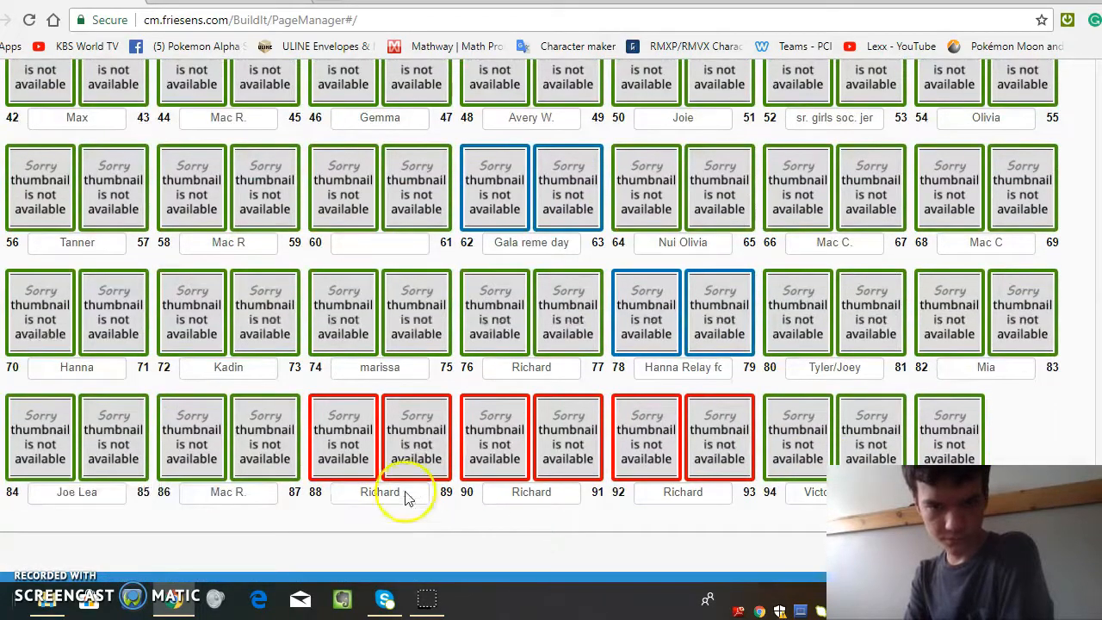
pyautogui.doubleClick(373, 439)
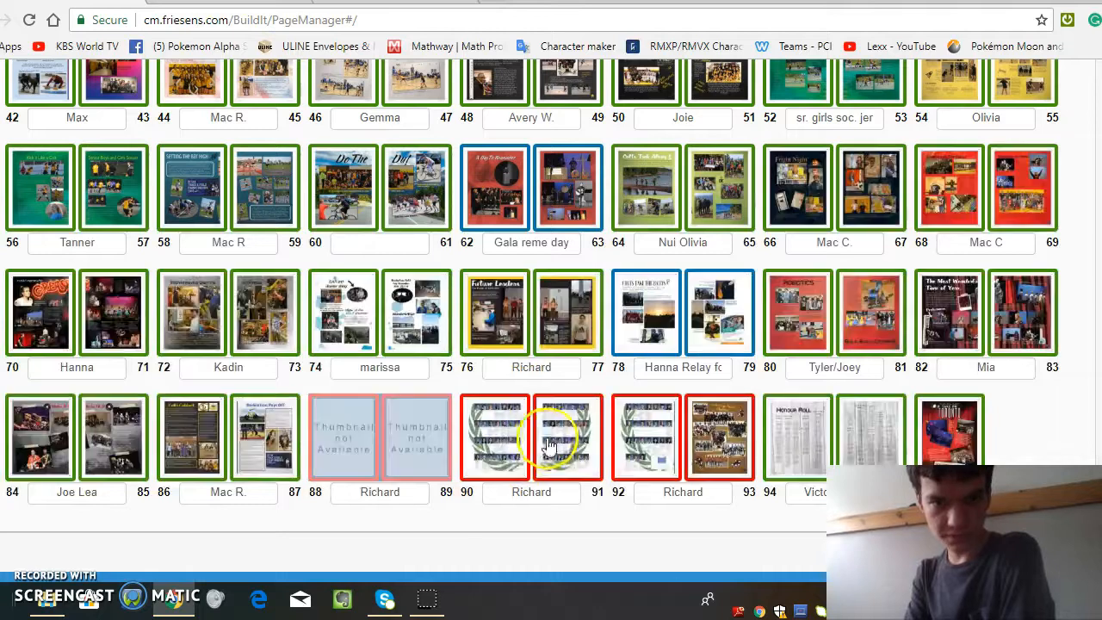
pyautogui.doubleClick(549, 445)
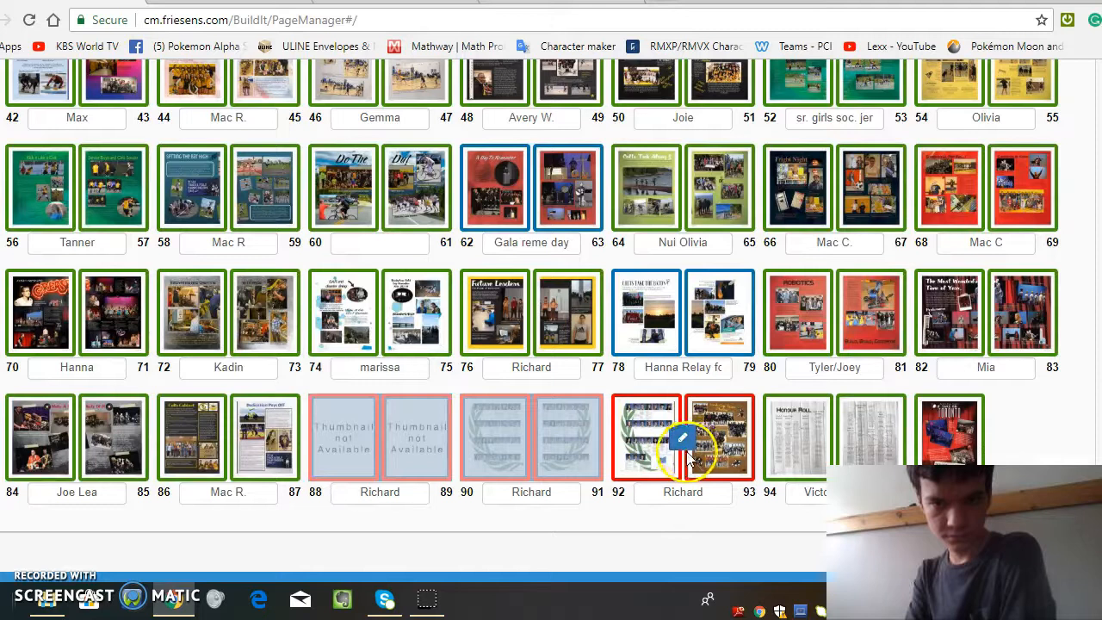
pyautogui.doubleClick(688, 456)
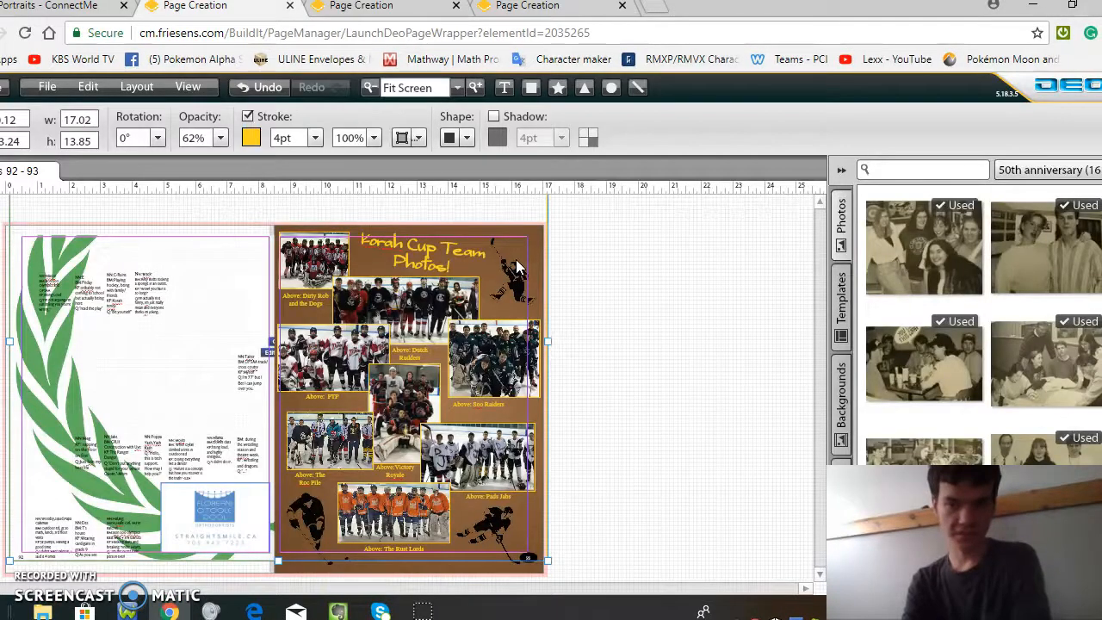
# Step: Check the opened Grad spreads, reload the 92-93 spread and return to the 90-91 spread
pyautogui.hotkey('ctrl', 'Tab')
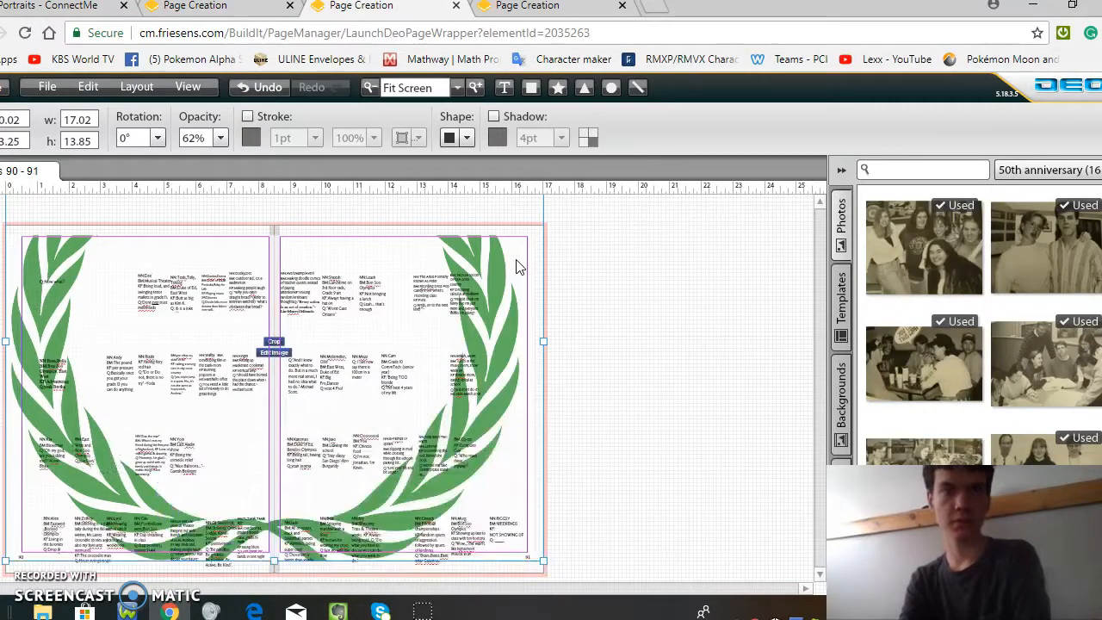
pyautogui.hotkey('ctrl', 'Tab')
pyautogui.hotkey('ctrl', 'Tab')
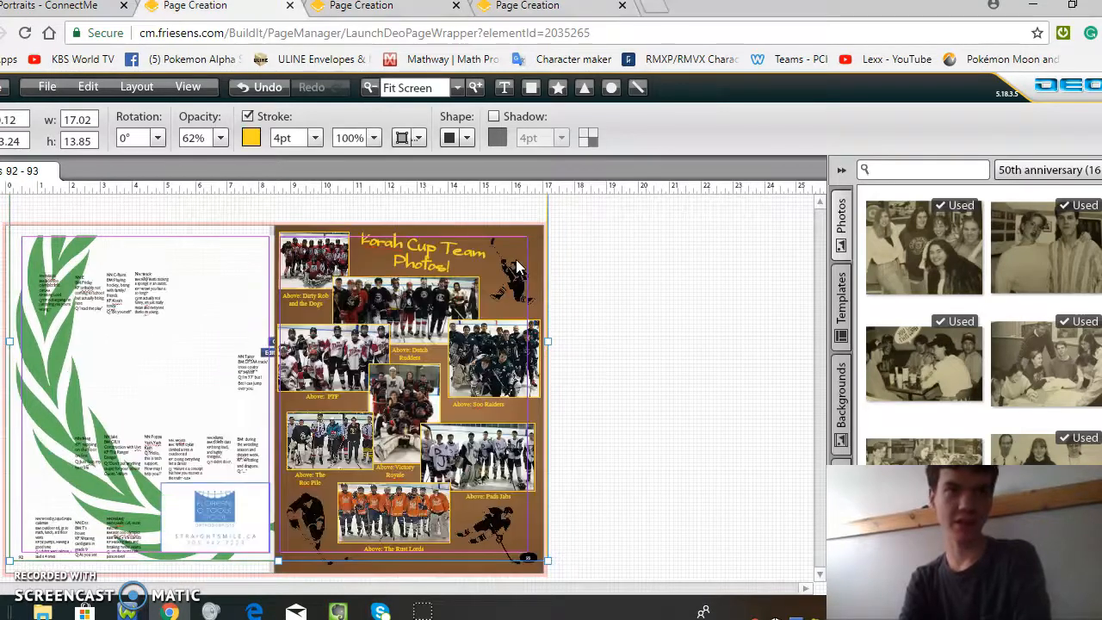
pyautogui.click(24, 32)
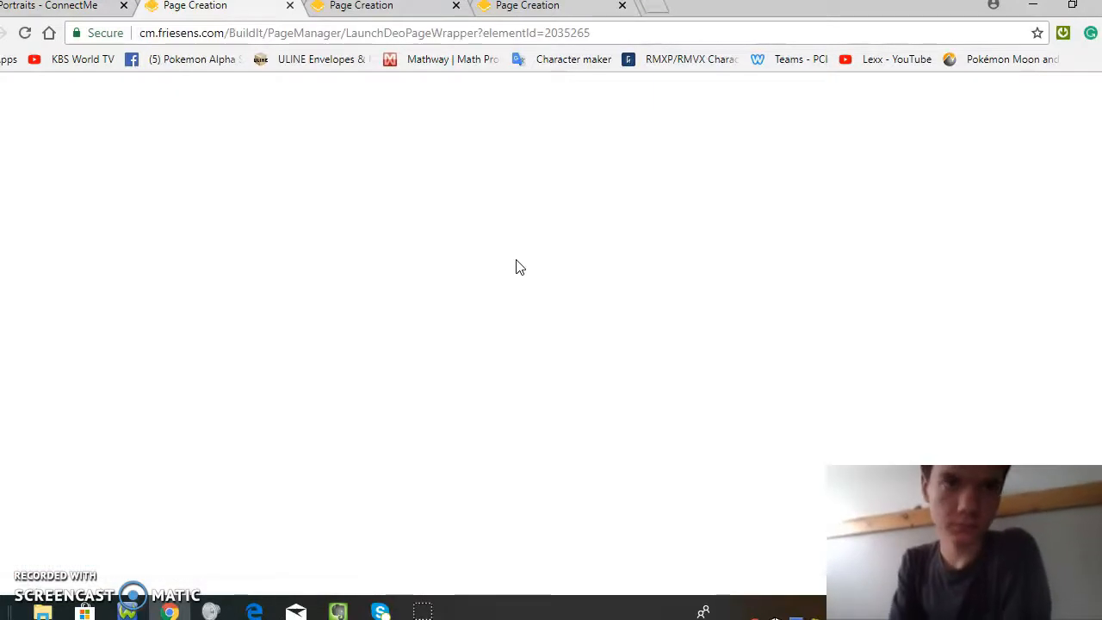
pyautogui.hotkey('ctrl', 'Tab')
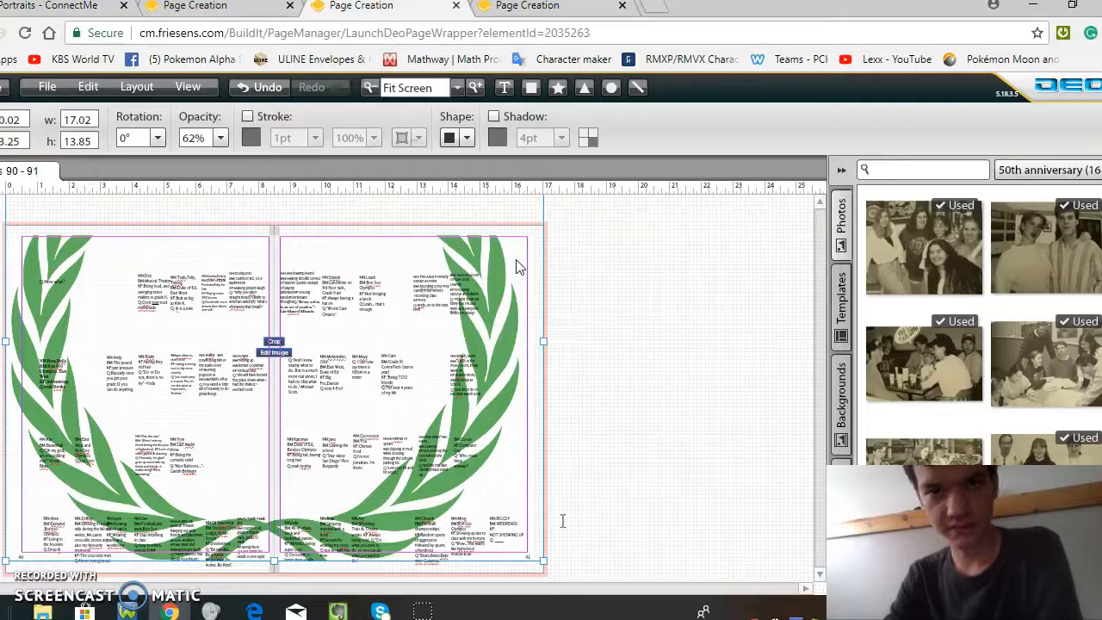
# Step: Set the text box over the wreath's outer edge on page 91 to 1 pt, keeping the default font
pyautogui.click(456, 415)
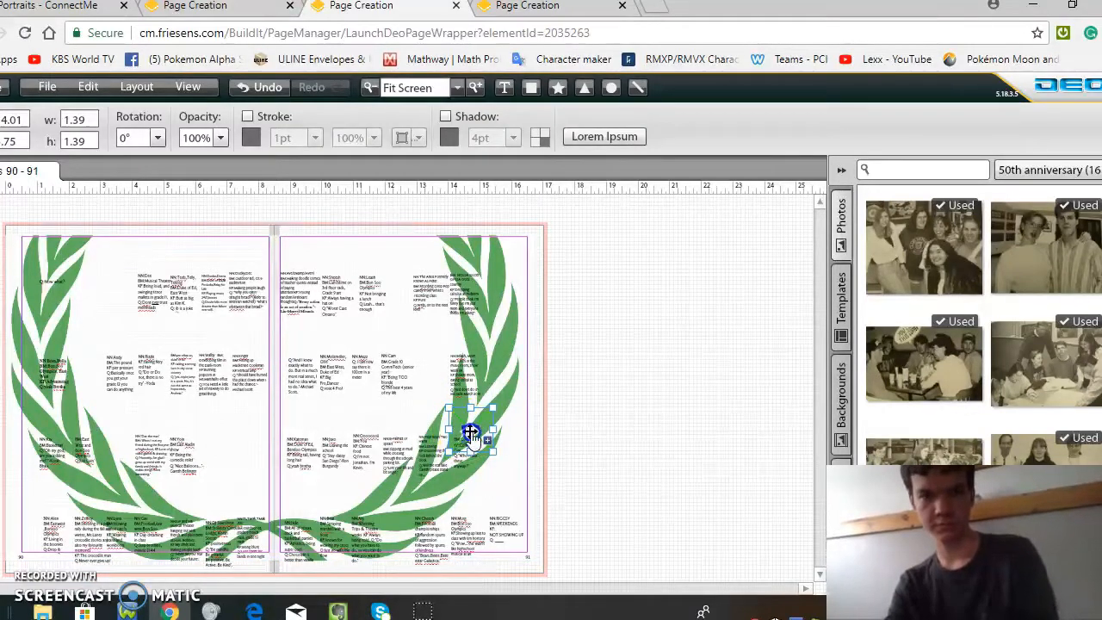
pyautogui.doubleClick(471, 433)
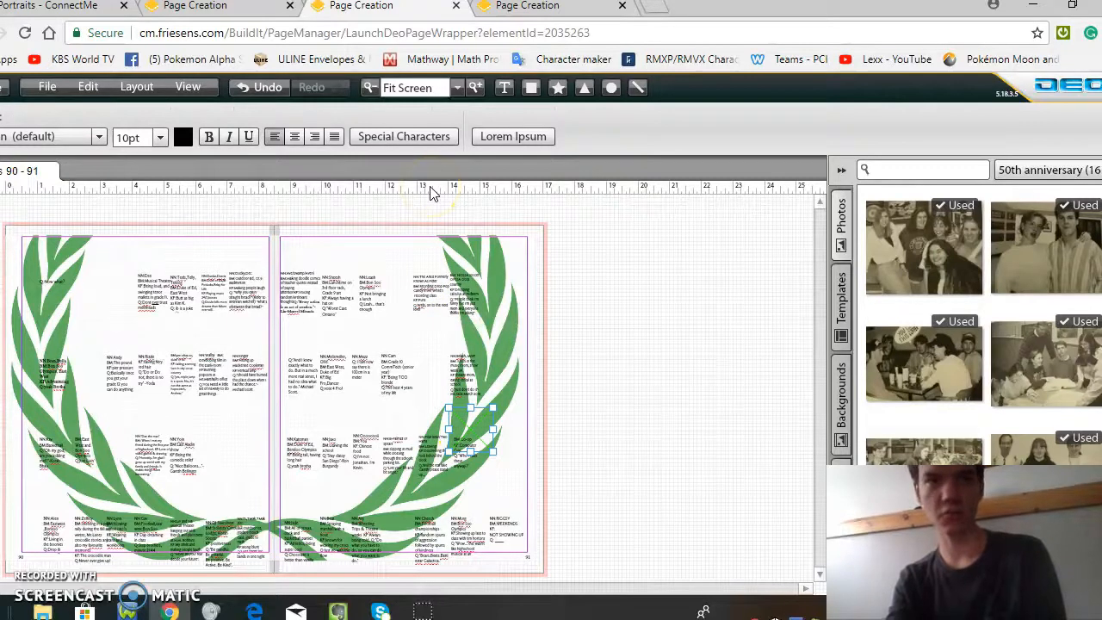
pyautogui.click(162, 138)
pyautogui.moveTo(93, 162)
pyautogui.mouseDown()
pyautogui.moveTo(184, 167)
pyautogui.moveTo(80, 162)
pyautogui.mouseUp()
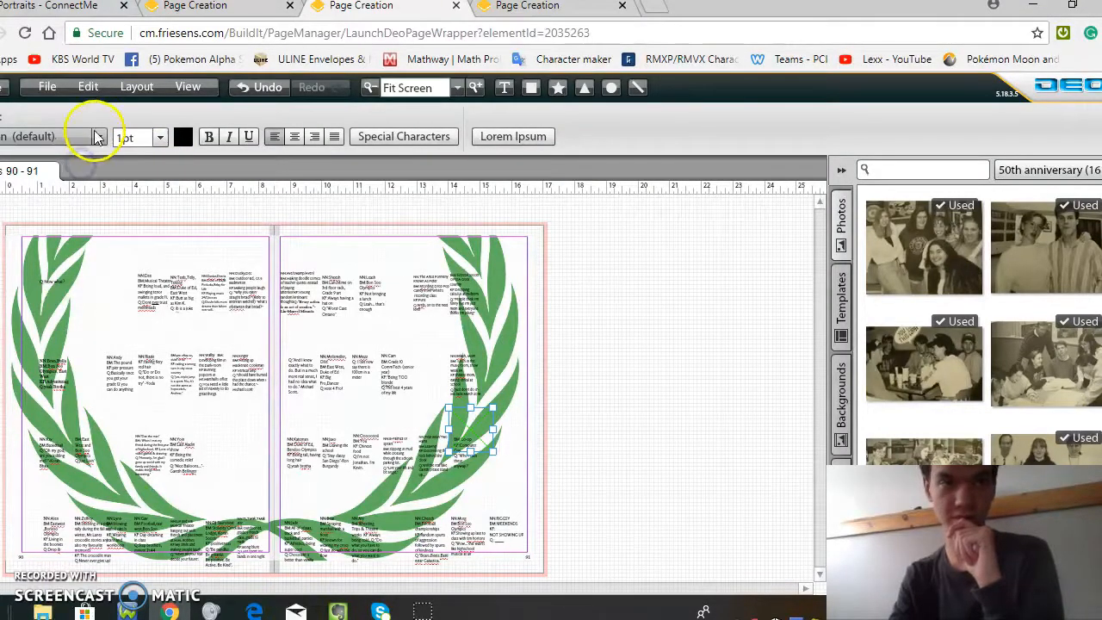
pyautogui.click(97, 138)
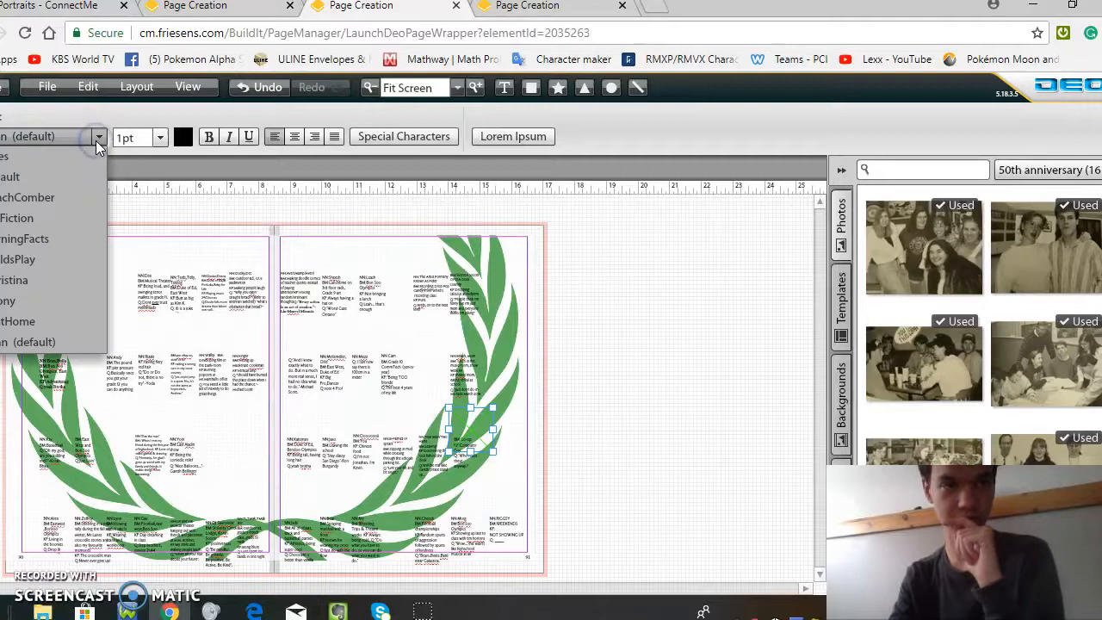
pyautogui.click(59, 341)
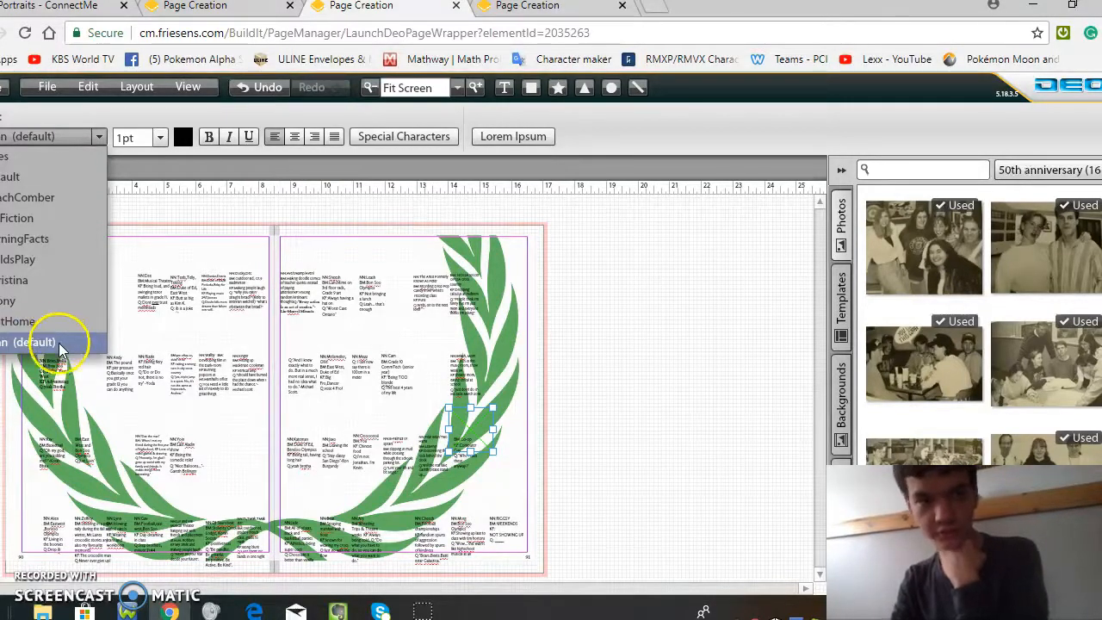
# Step: Check the project colors, and set the text box's color to an orange of C 0, M 35, Y 90, K 16
pyautogui.click(183, 136)
pyautogui.click(397, 138)
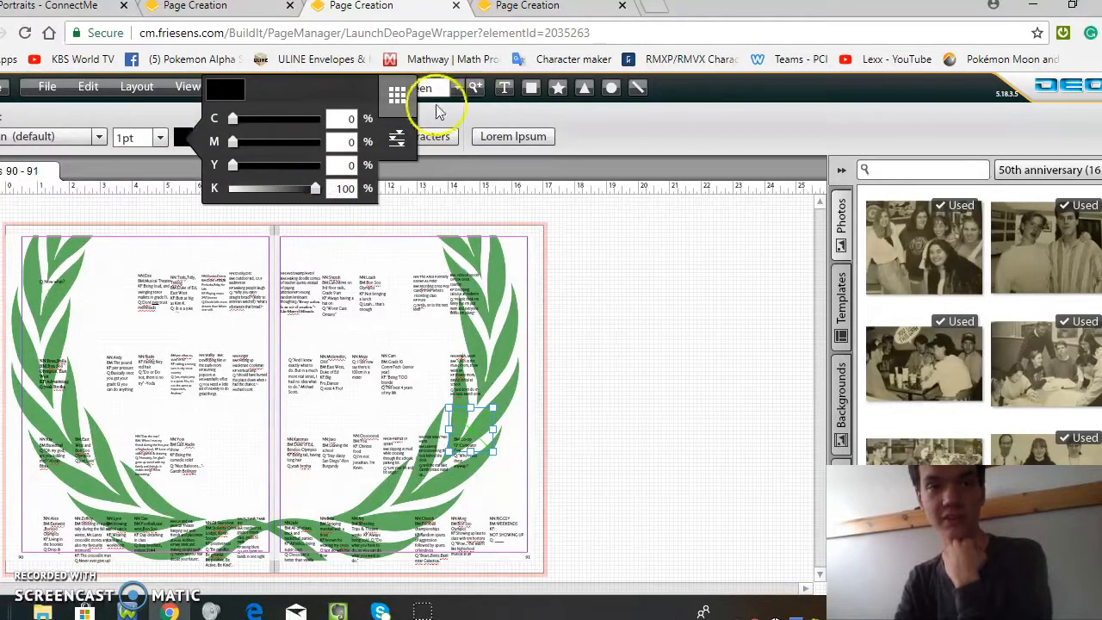
pyautogui.click(393, 96)
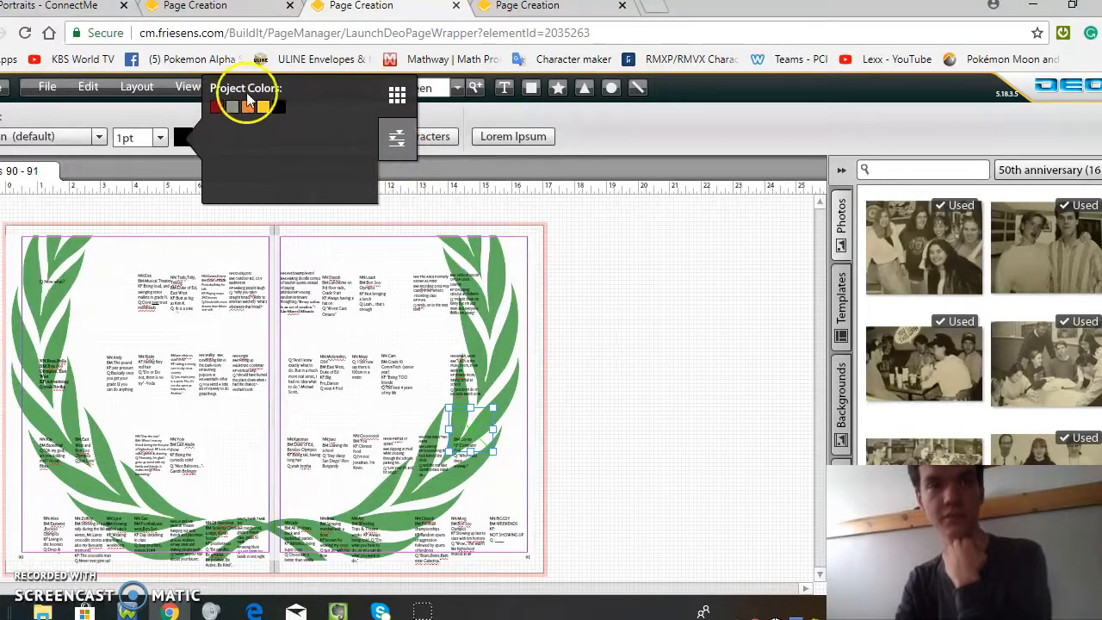
pyautogui.click(395, 144)
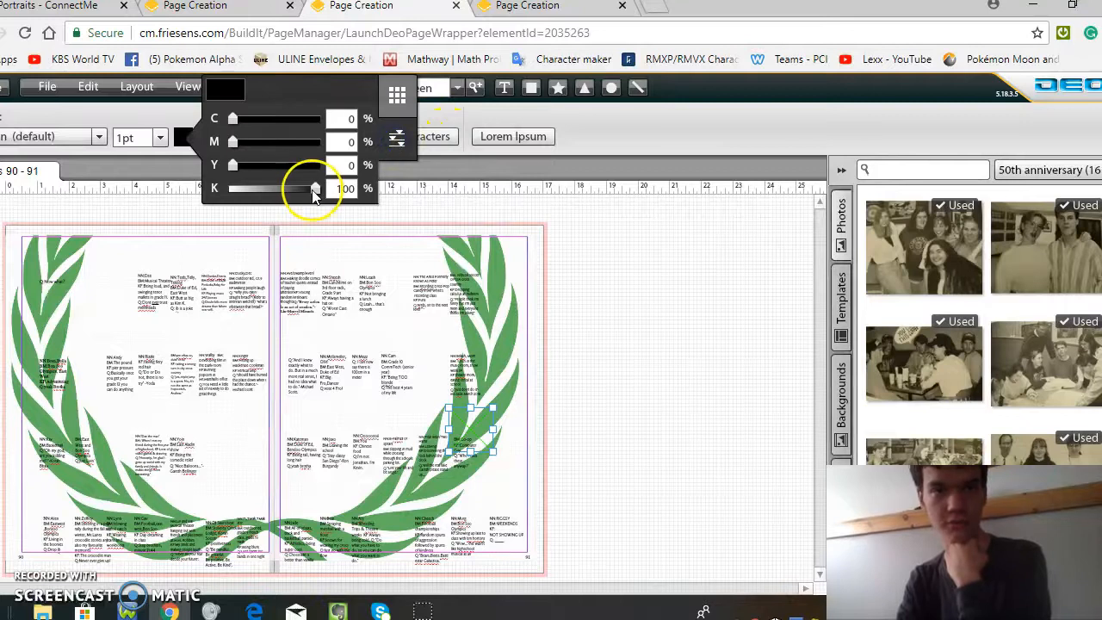
pyautogui.moveTo(315, 187); pyautogui.dragTo(304, 162)
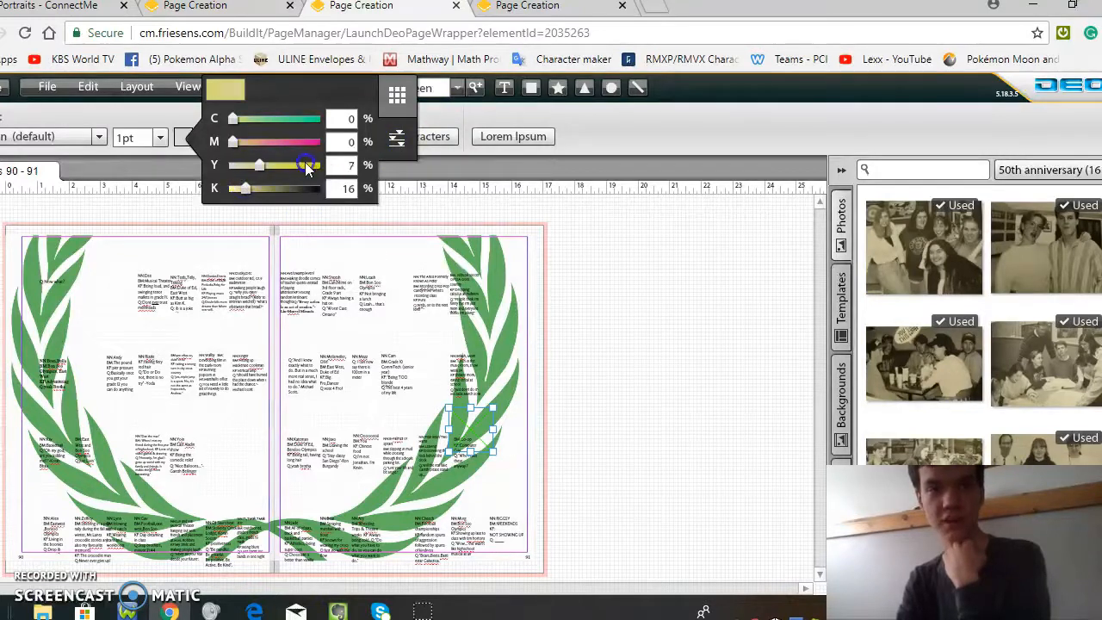
pyautogui.click(221, 134)
pyautogui.moveTo(234, 140); pyautogui.dragTo(261, 149)
pyautogui.click(232, 118)
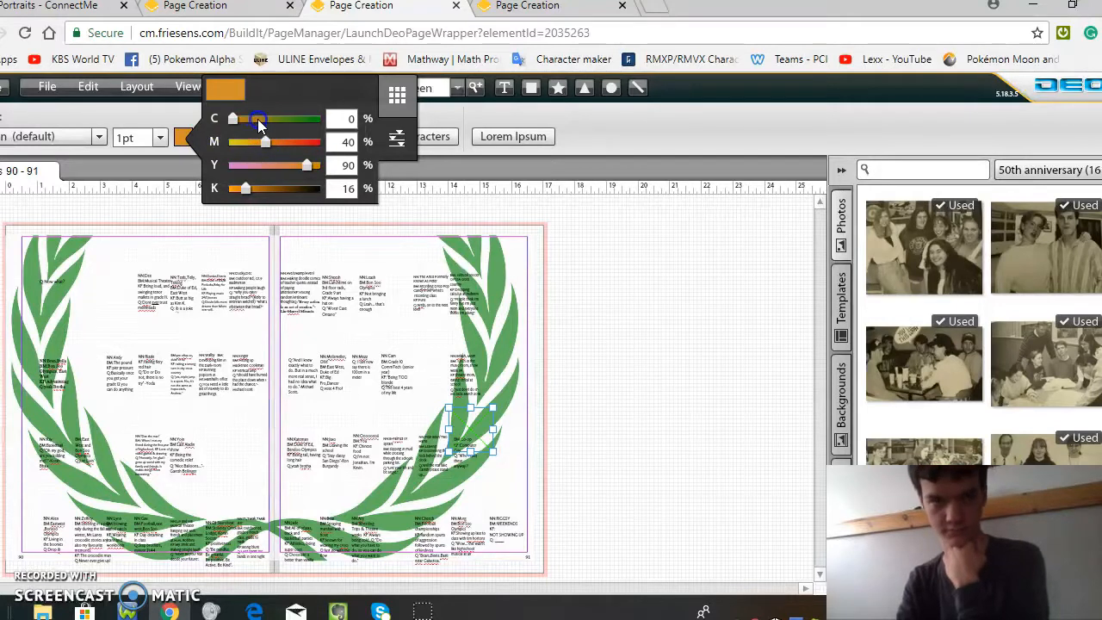
pyautogui.click(394, 101)
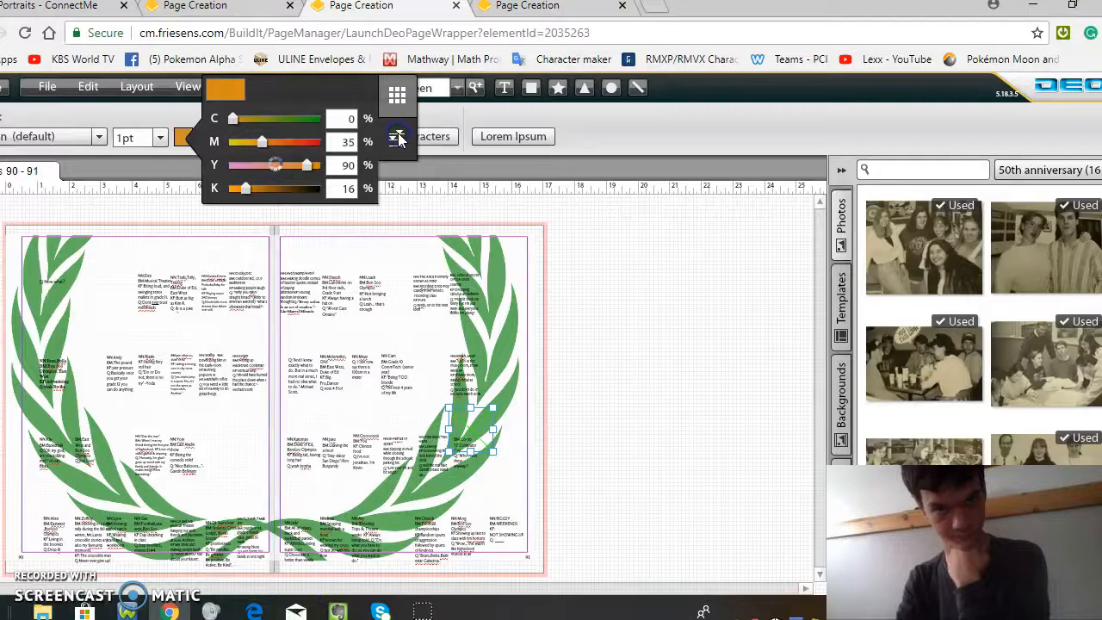
# Step: Close the text color picker and toggle bold, italic and underline on and off for the text box
pyautogui.click(398, 138)
pyautogui.click(188, 141)
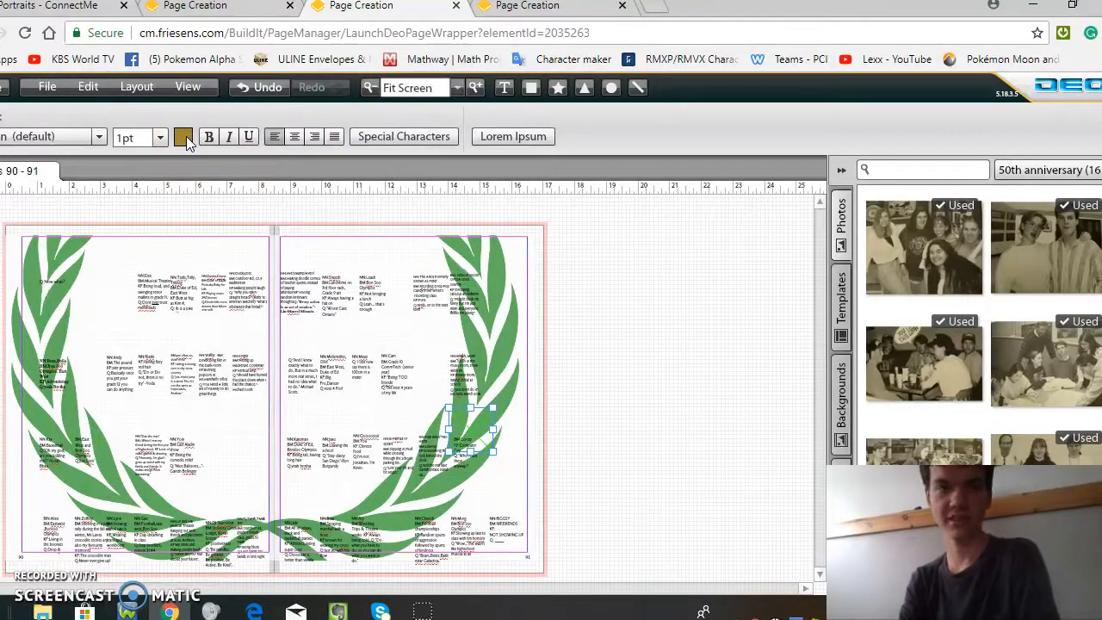
pyautogui.click(215, 140)
pyautogui.click(229, 140)
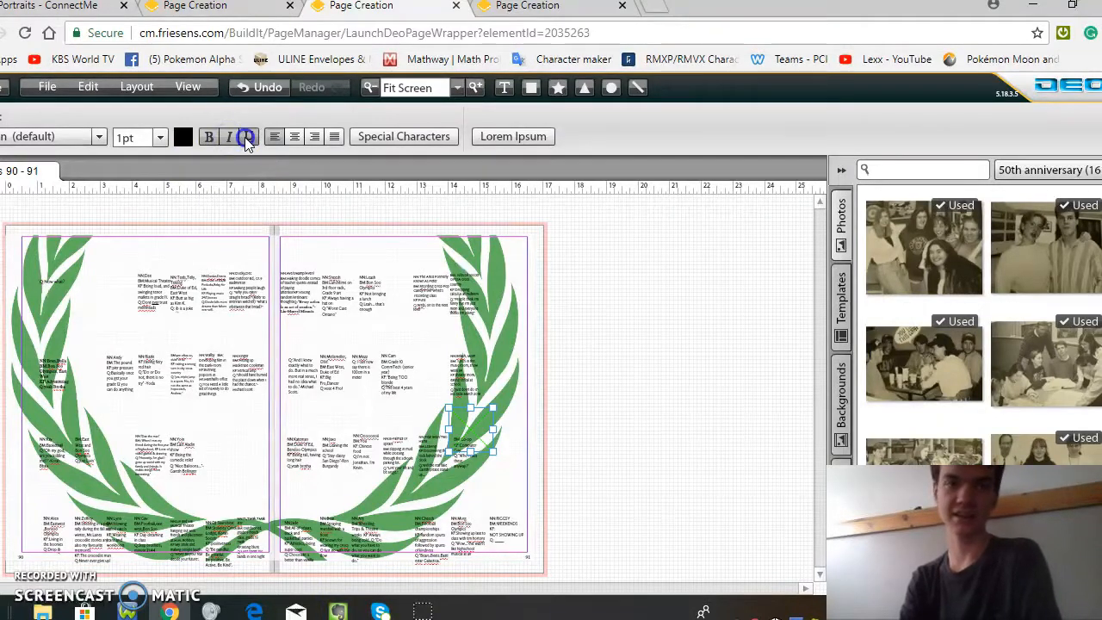
pyautogui.click(229, 136)
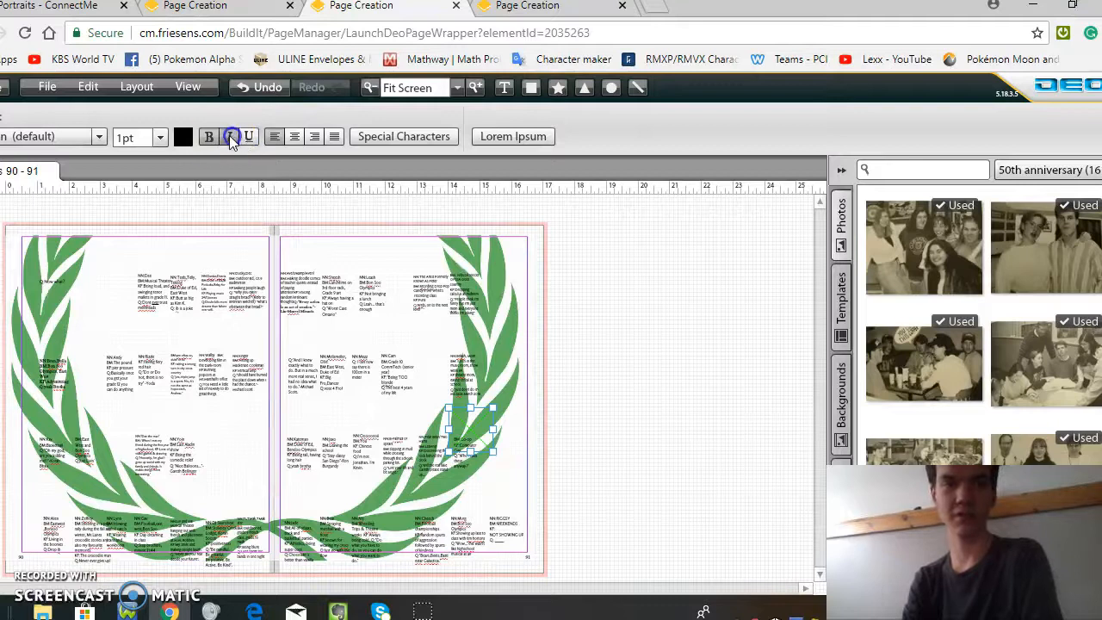
# Step: Try the text box's alignment options, leave it justified, and fill the box with Lorem Ipsum placeholder text
pyautogui.click(291, 141)
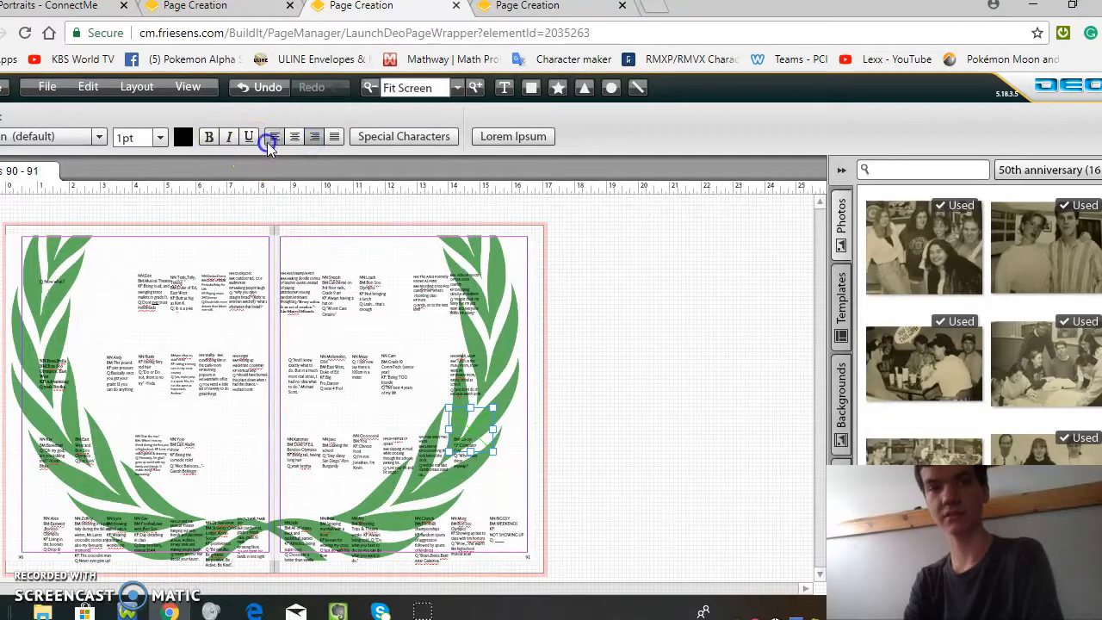
pyautogui.click(336, 137)
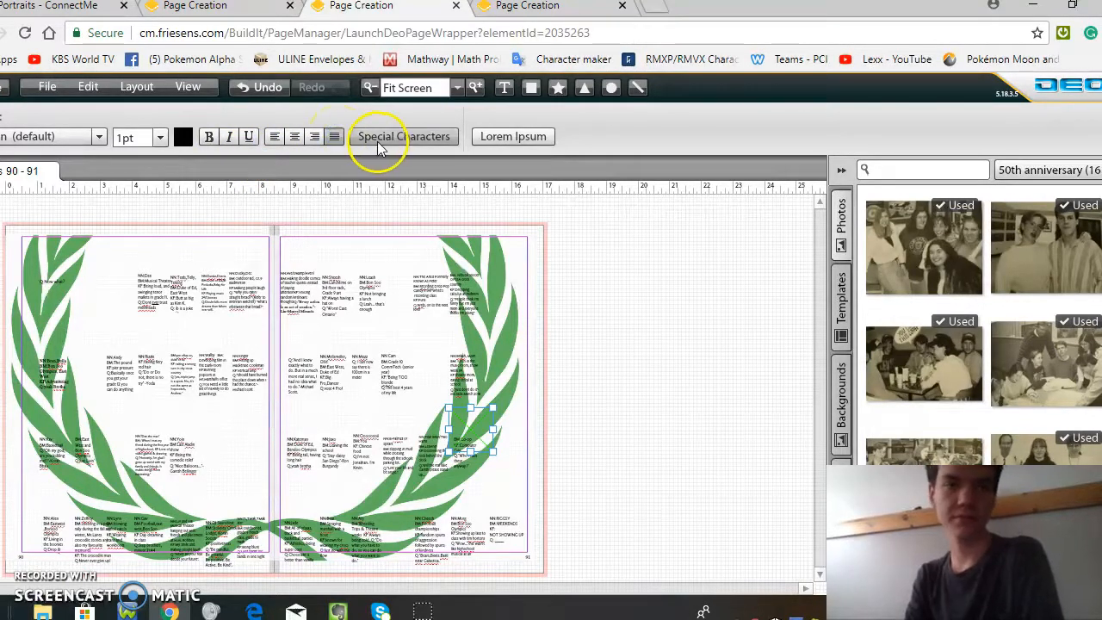
pyautogui.click(487, 137)
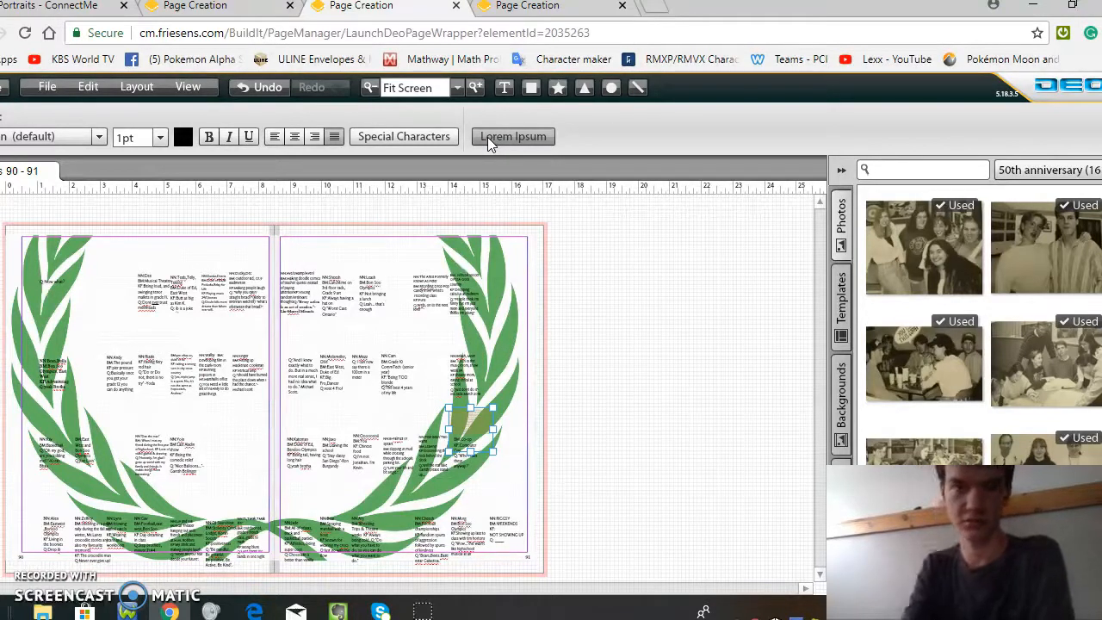
# Step: Draw a rectangular frame across the middle of the 90-91 spread and enlarge it to about 10.05 wide by 3.84 high
pyautogui.click(530, 87)
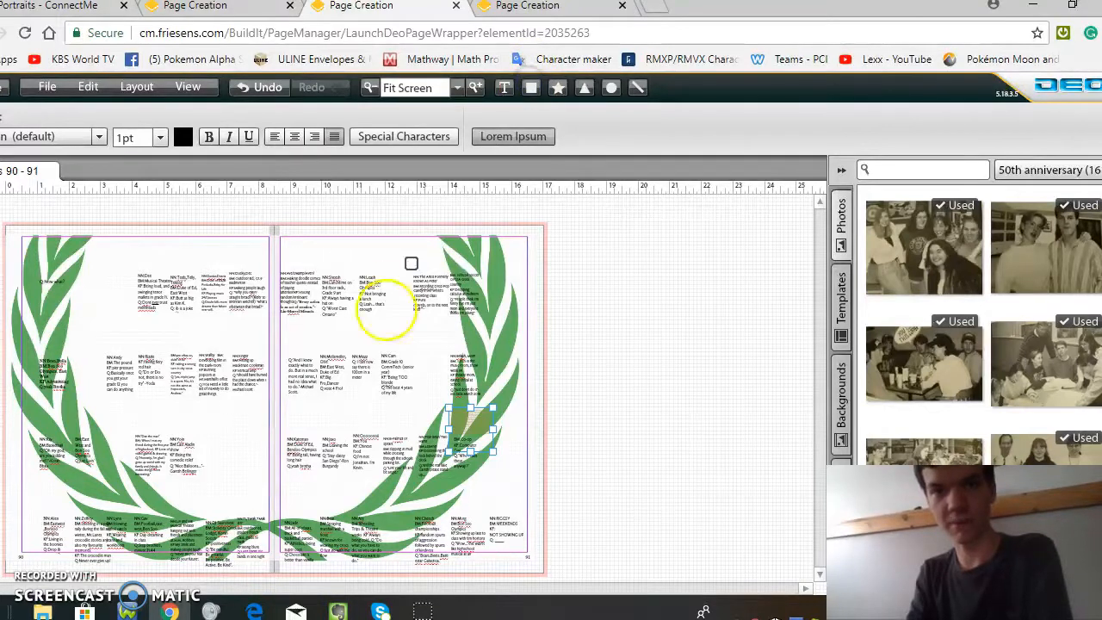
pyautogui.moveTo(304, 330); pyautogui.dragTo(410, 388)
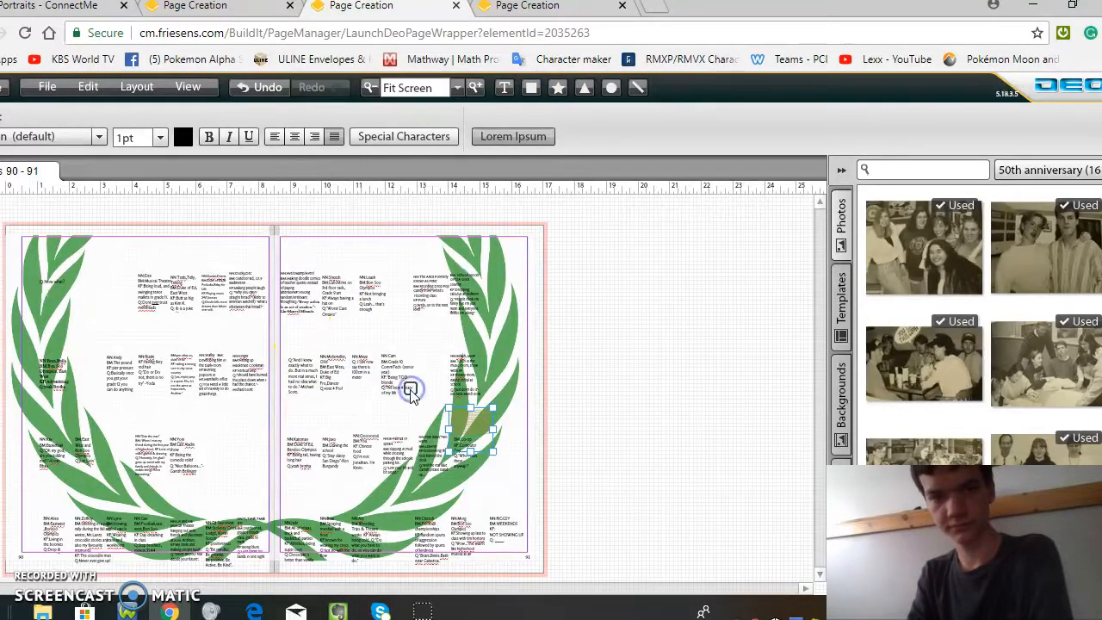
pyautogui.click(411, 389)
pyautogui.moveTo(385, 359); pyautogui.dragTo(115, 286)
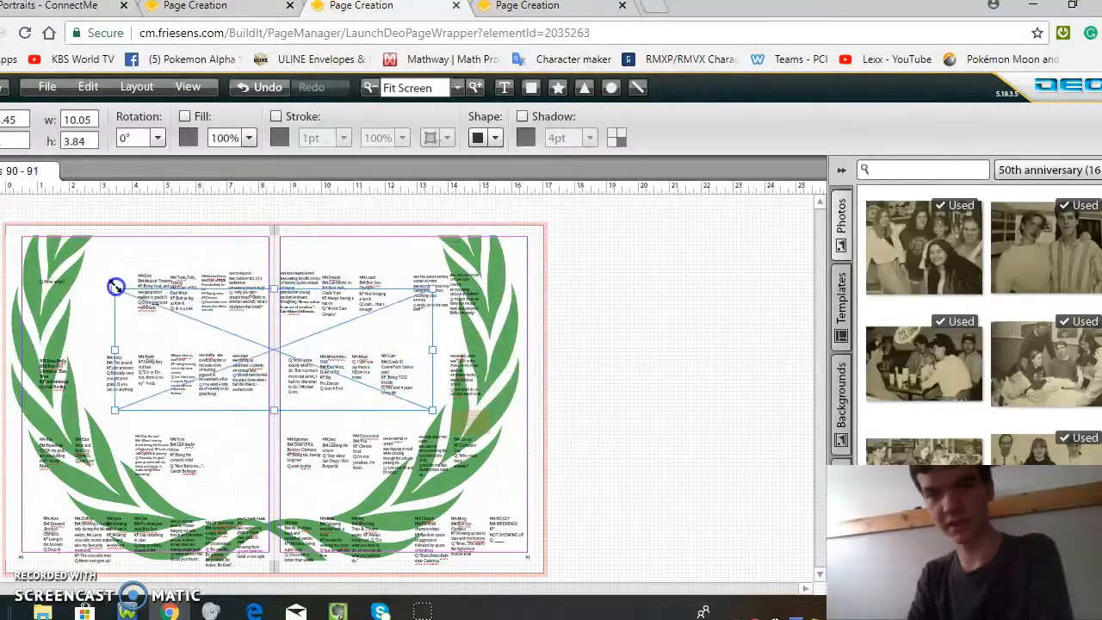
# Step: Place the first 50th anniversary group photo over the middle of the spread and delete it again
pyautogui.moveTo(904, 247); pyautogui.dragTo(353, 335)
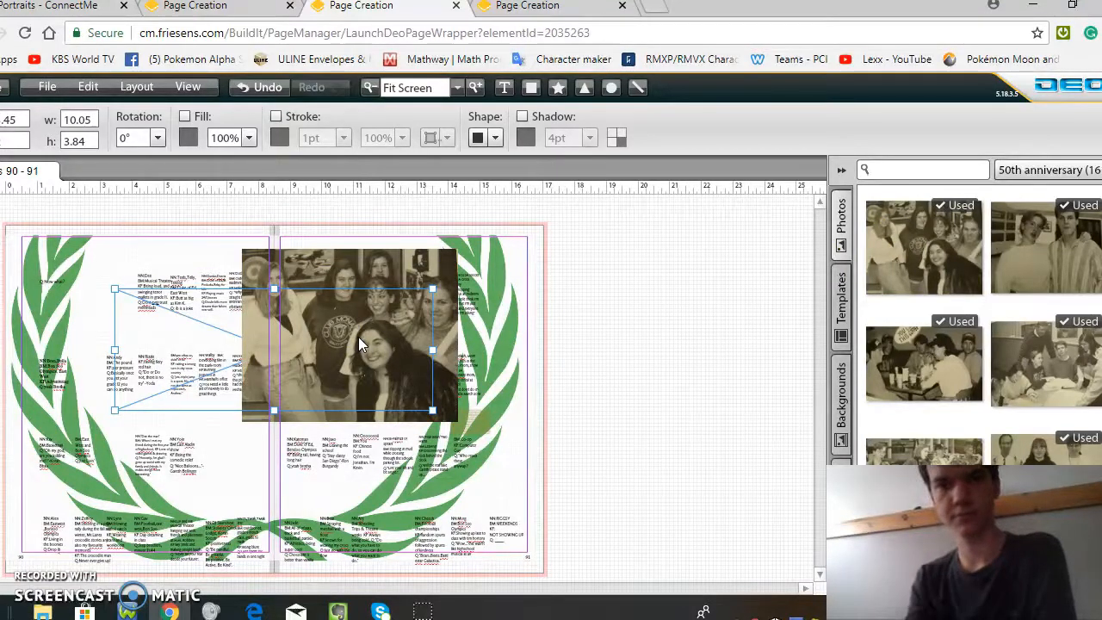
pyautogui.click(358, 336)
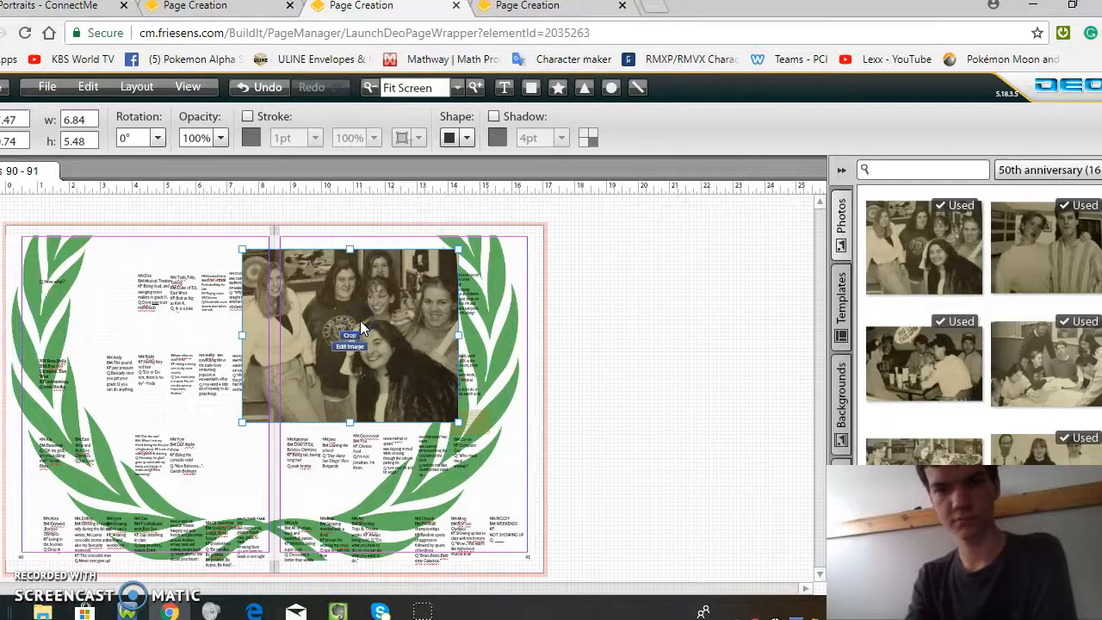
pyautogui.click(359, 327)
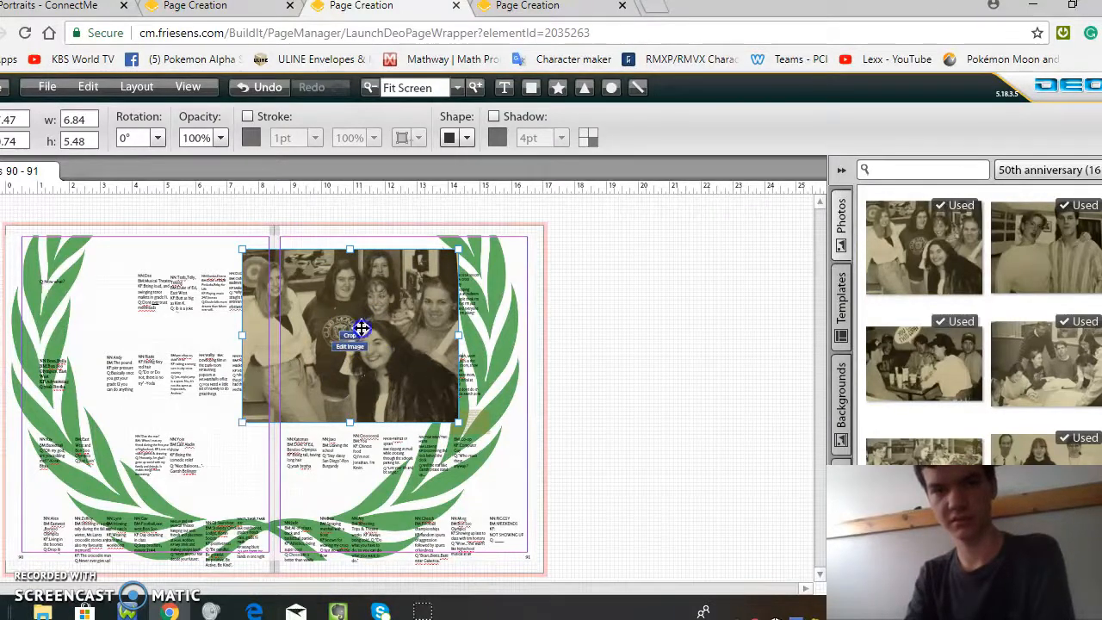
pyautogui.rightClick(360, 328)
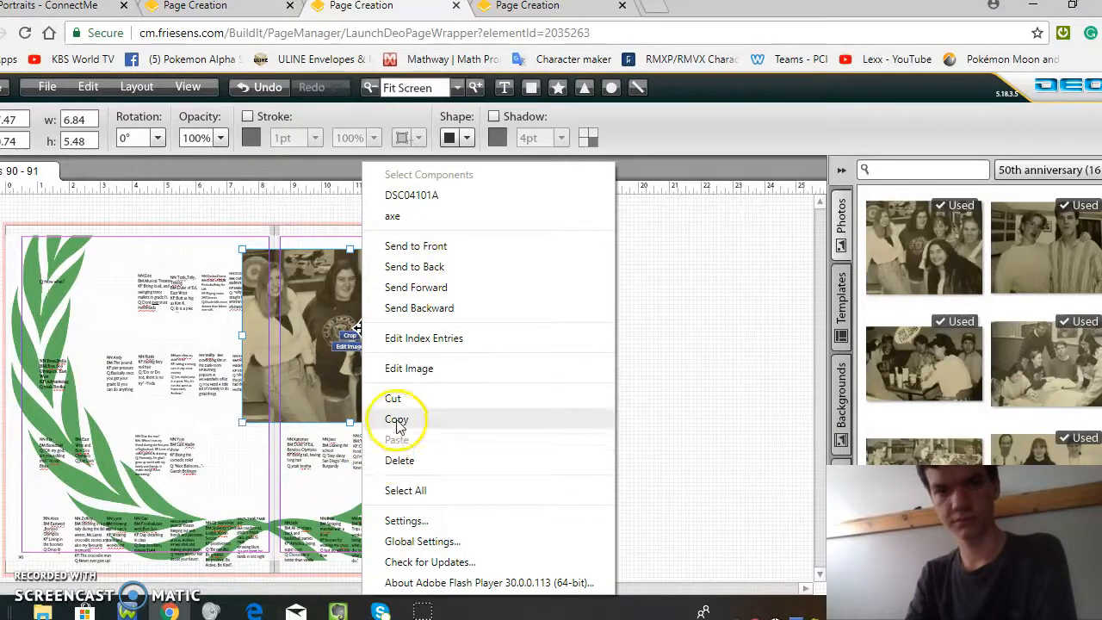
pyautogui.click(405, 459)
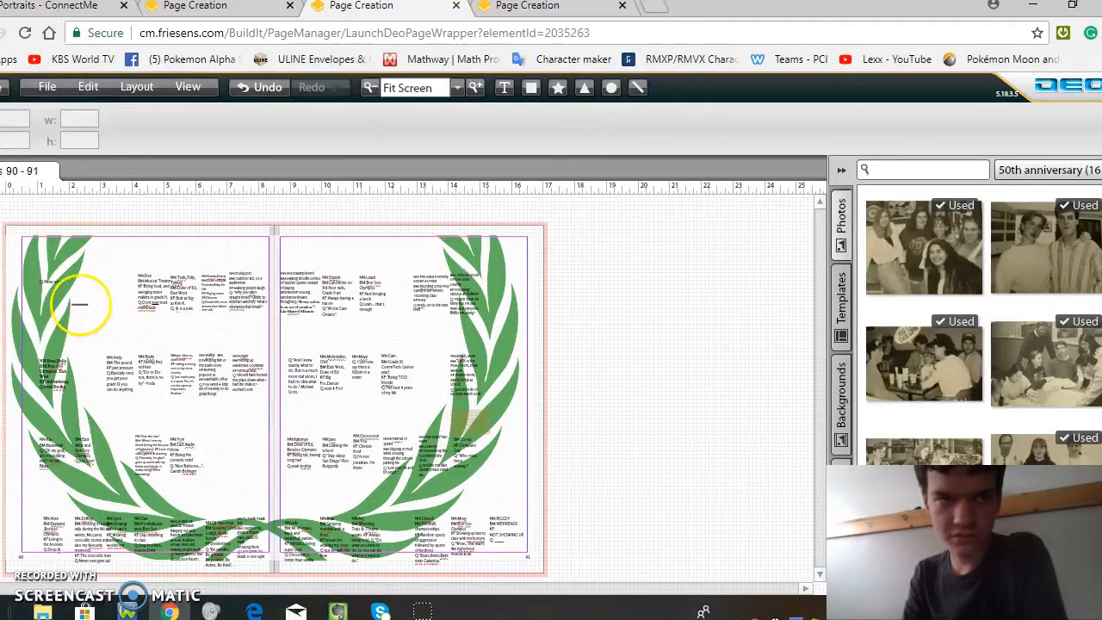
# Step: Place a 1 pt line about 1.74 wide above the second text row on page 90 and rotate it to a diagonal
pyautogui.click(287, 327)
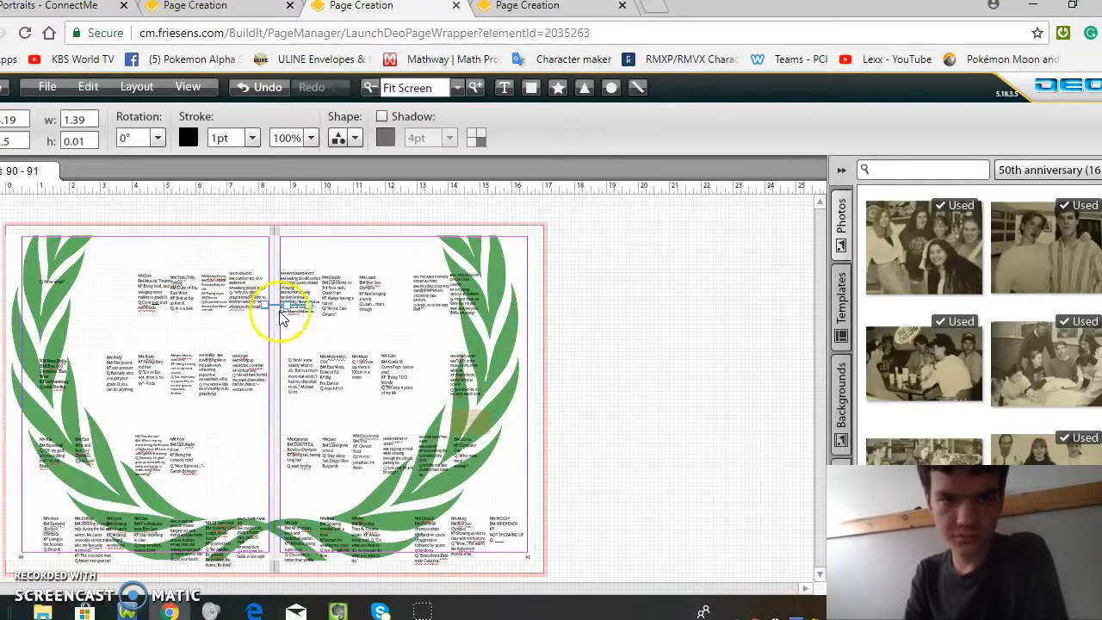
pyautogui.moveTo(259, 300); pyautogui.dragTo(256, 302)
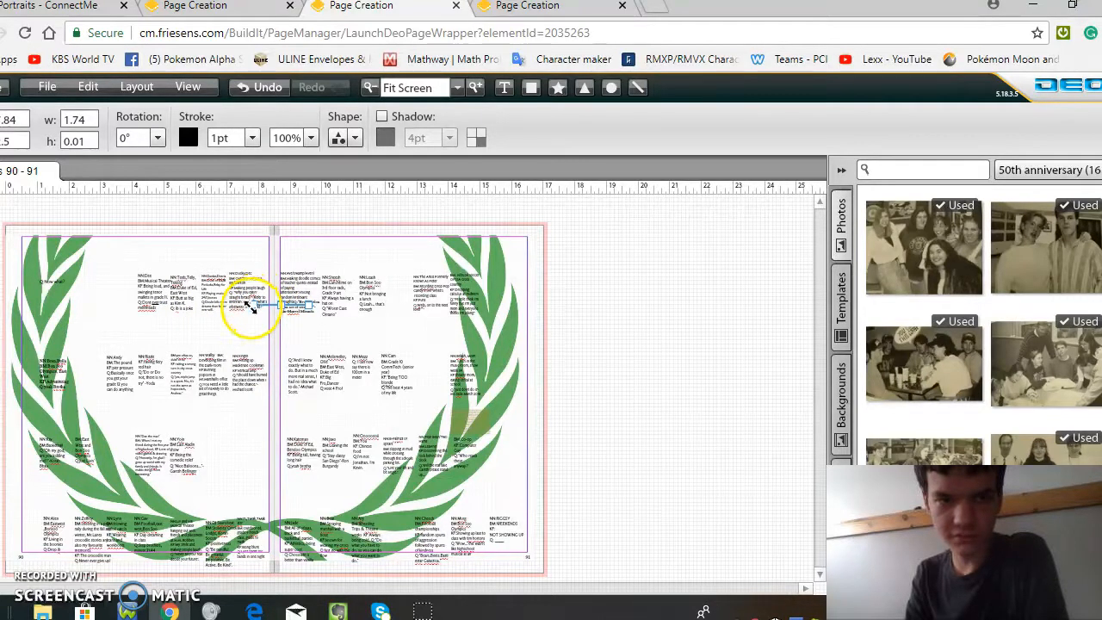
pyautogui.moveTo(274, 304); pyautogui.dragTo(134, 344)
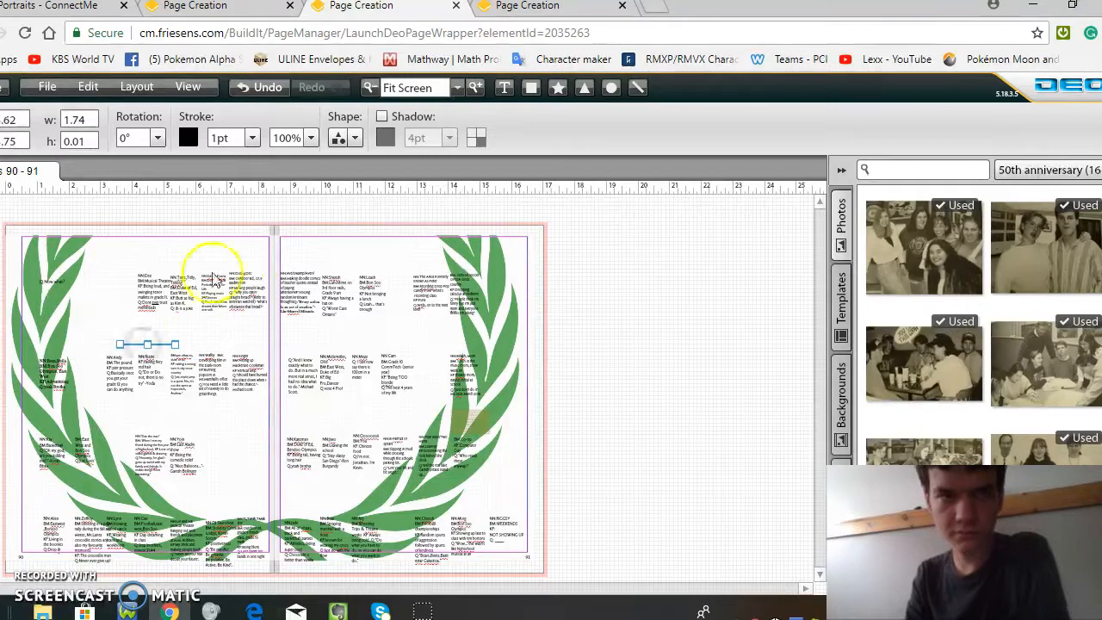
pyautogui.click(156, 138)
pyautogui.moveTo(135, 164)
pyautogui.mouseDown()
pyautogui.moveTo(160, 163)
pyautogui.moveTo(129, 157)
pyautogui.mouseUp()
# Step: Rotate the text box beside the diagonal line on page 90 to 42° and give it an 8.5 pt black stroke
pyautogui.click(175, 375)
pyautogui.click(157, 140)
pyautogui.moveTo(133, 161); pyautogui.dragTo(147, 163)
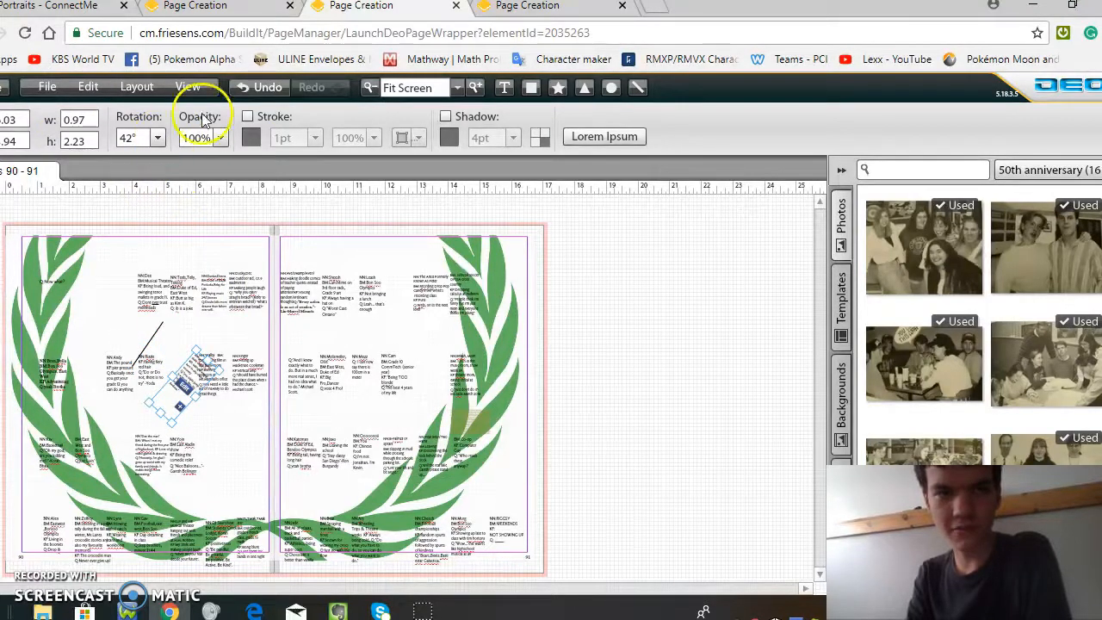
pyautogui.click(247, 116)
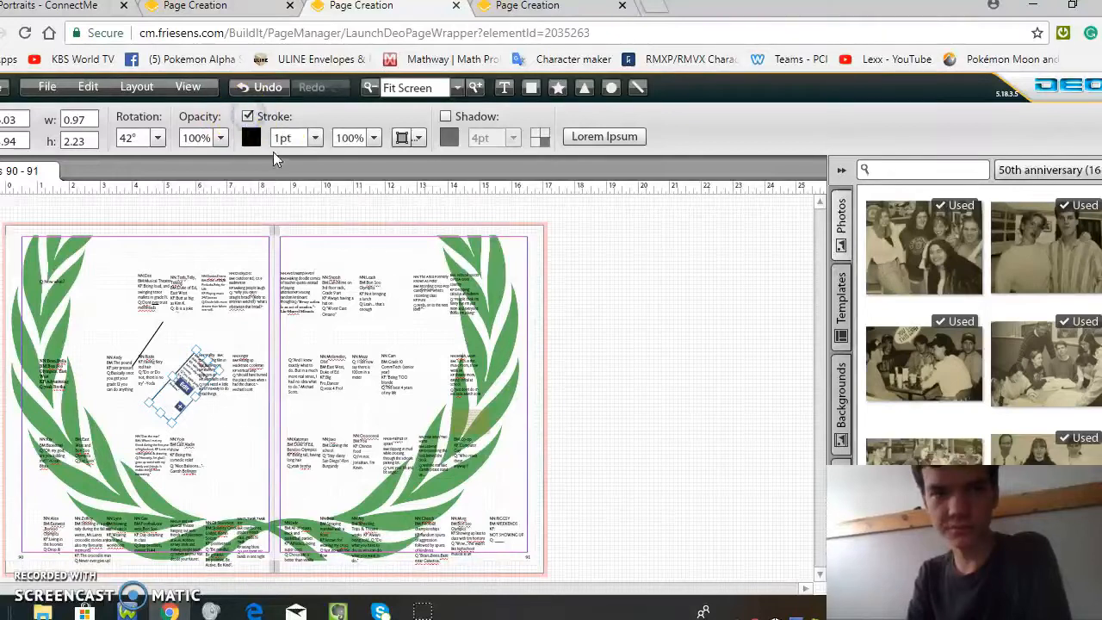
pyautogui.click(314, 138)
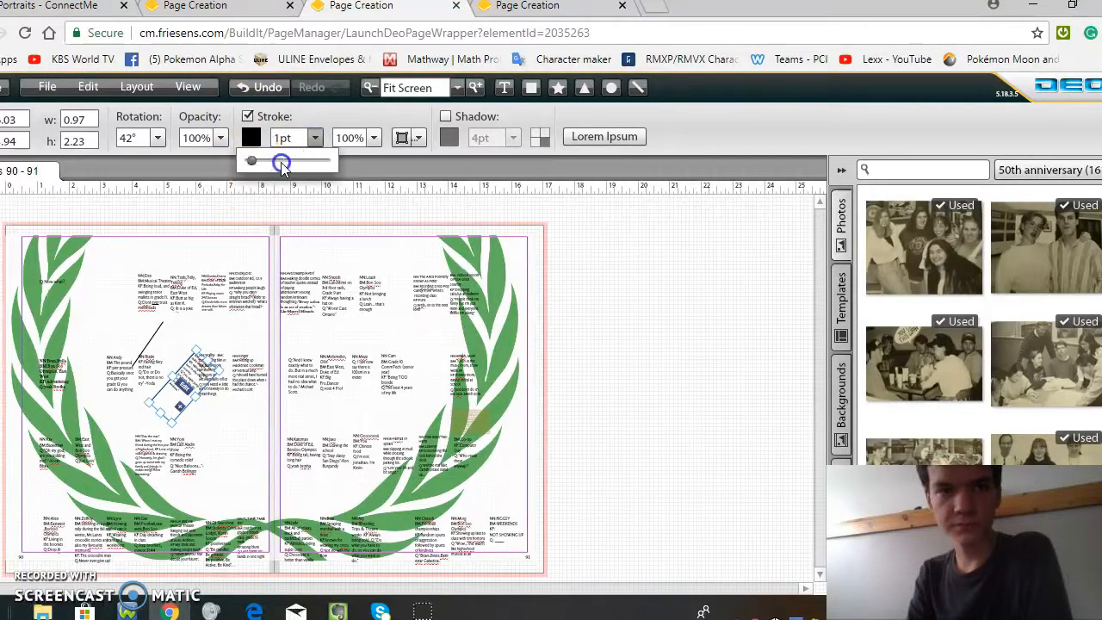
pyautogui.moveTo(282, 165); pyautogui.dragTo(287, 166)
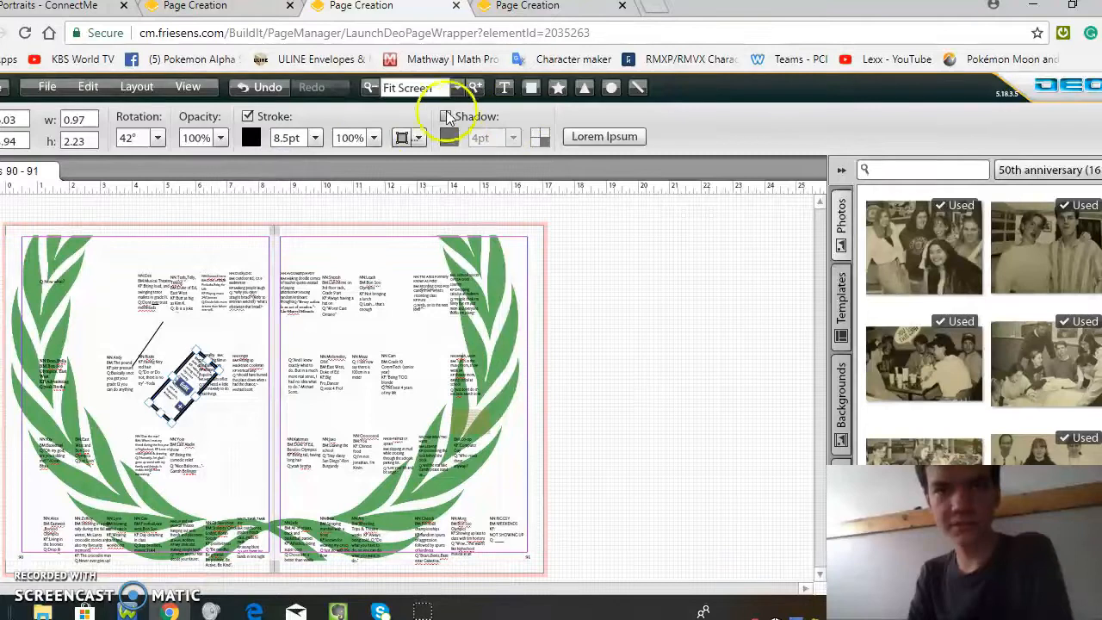
# Step: Add an 11 pt black shadow to the rotated text box and change the shadow's direction
pyautogui.click(445, 116)
pyautogui.click(513, 138)
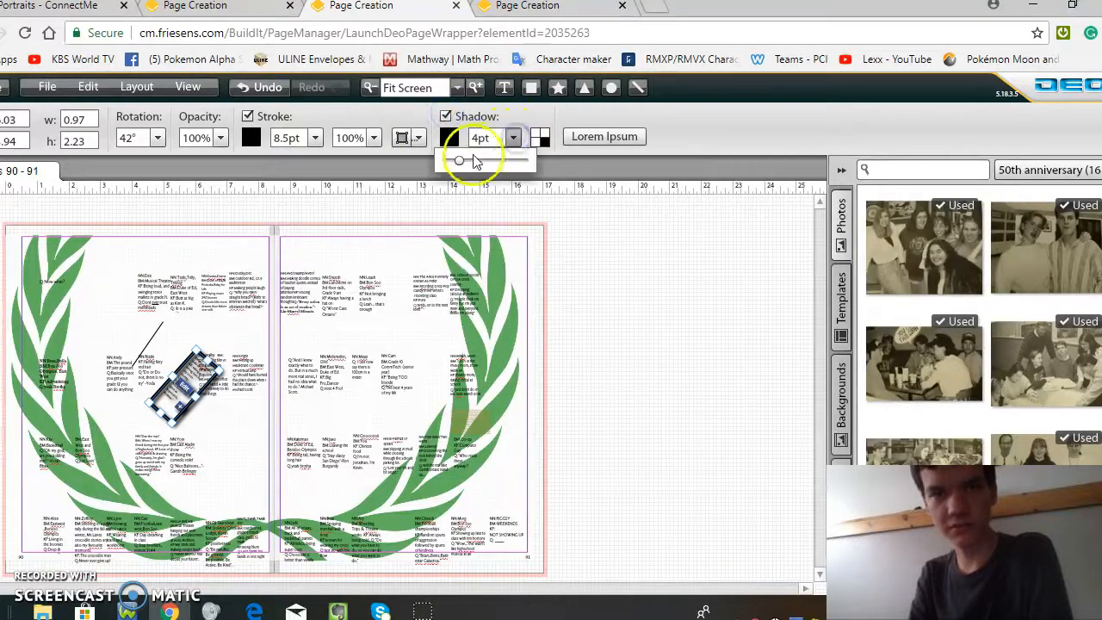
pyautogui.click(489, 165)
pyautogui.click(540, 139)
pyautogui.click(537, 142)
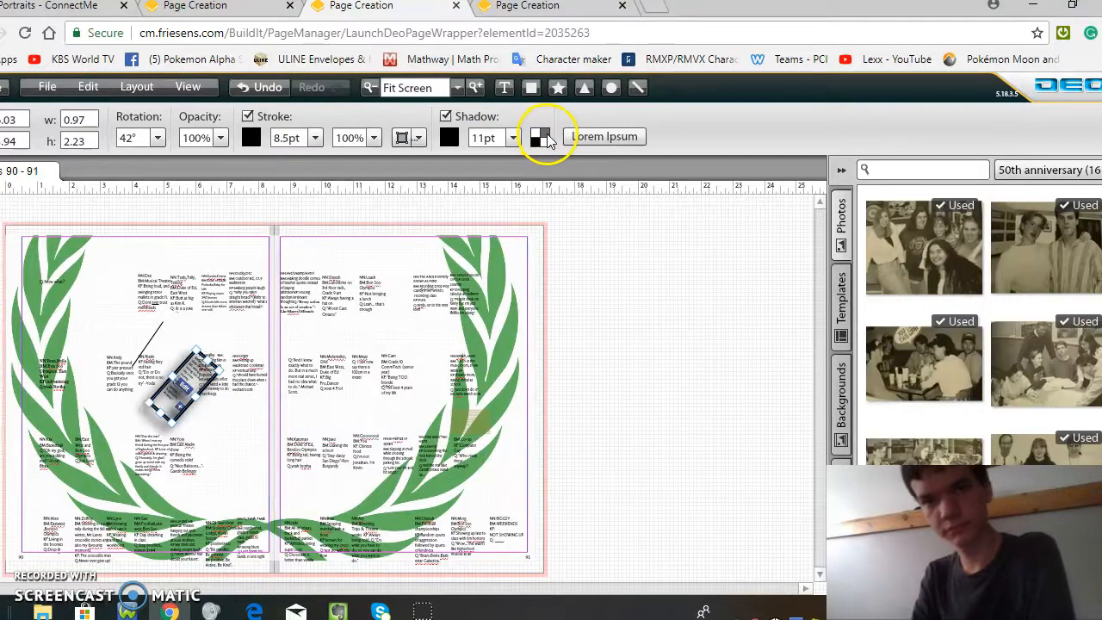
# Step: Set the rotated text box's stroke opacity to 39%
pyautogui.click(373, 139)
pyautogui.click(389, 162)
pyautogui.moveTo(373, 165); pyautogui.dragTo(339, 172)
pyautogui.click(312, 148)
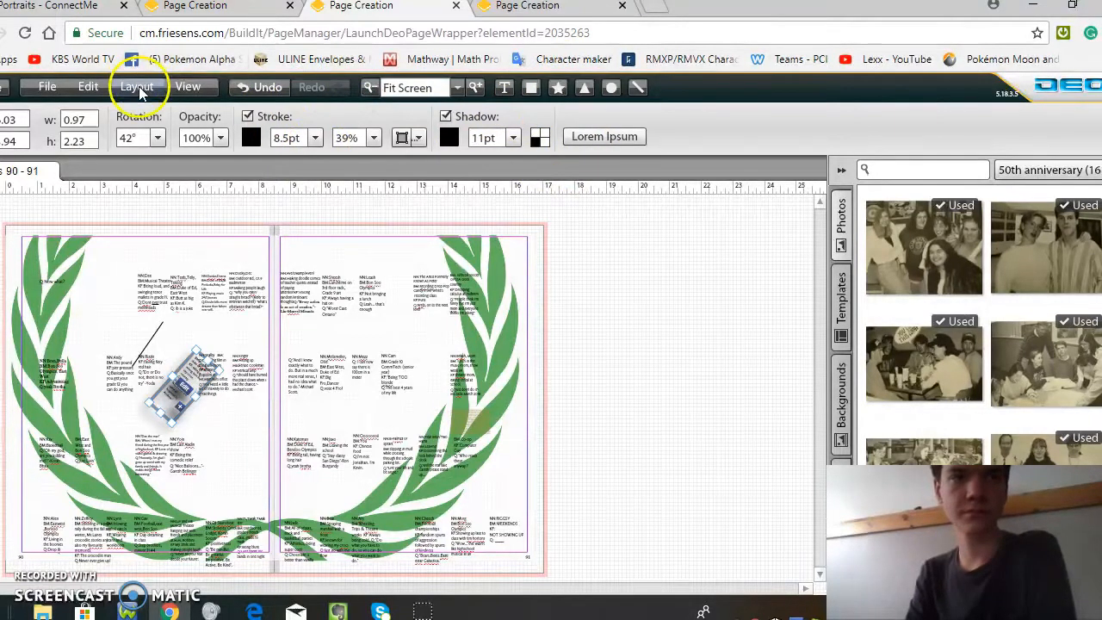
# Step: Browse the evaluation templates and the Friesens backgrounds available for the spread
pyautogui.click(848, 312)
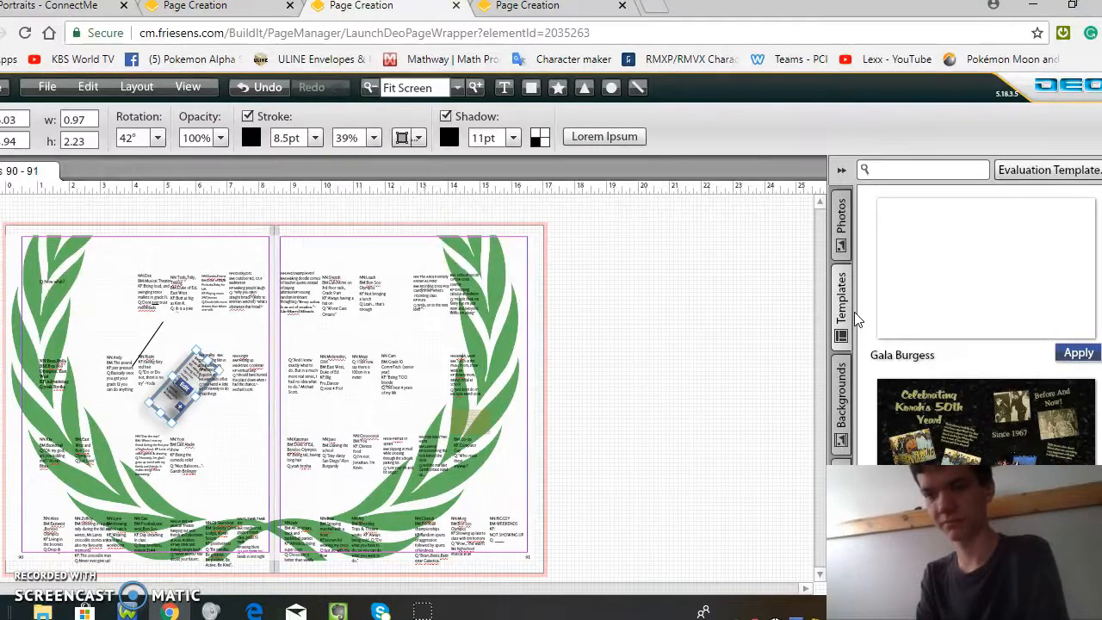
pyautogui.click(841, 385)
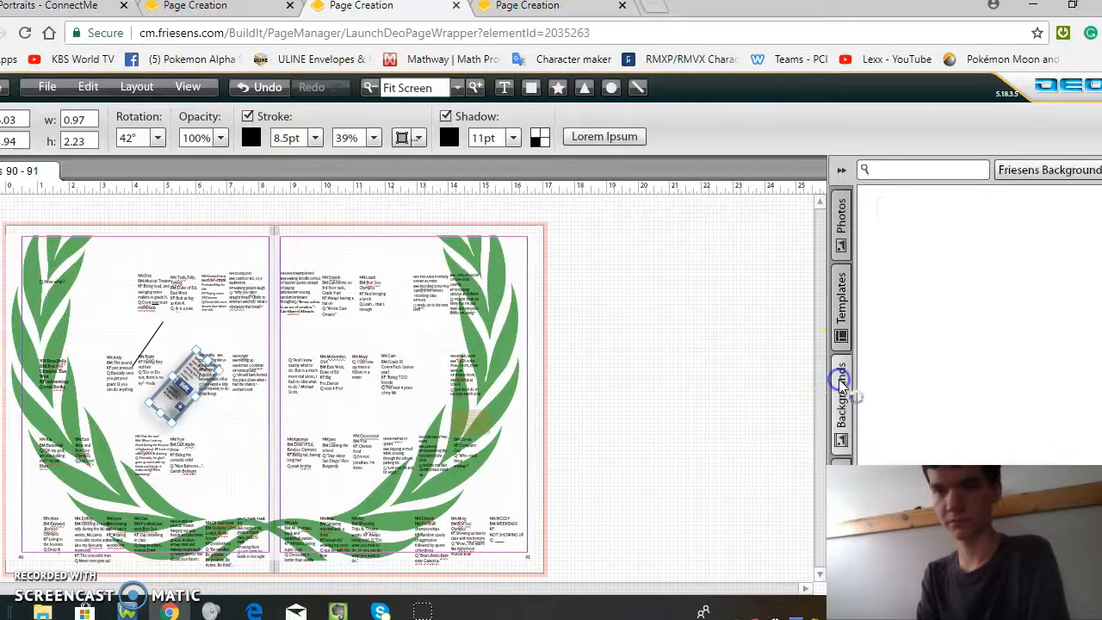
pyautogui.click(868, 364)
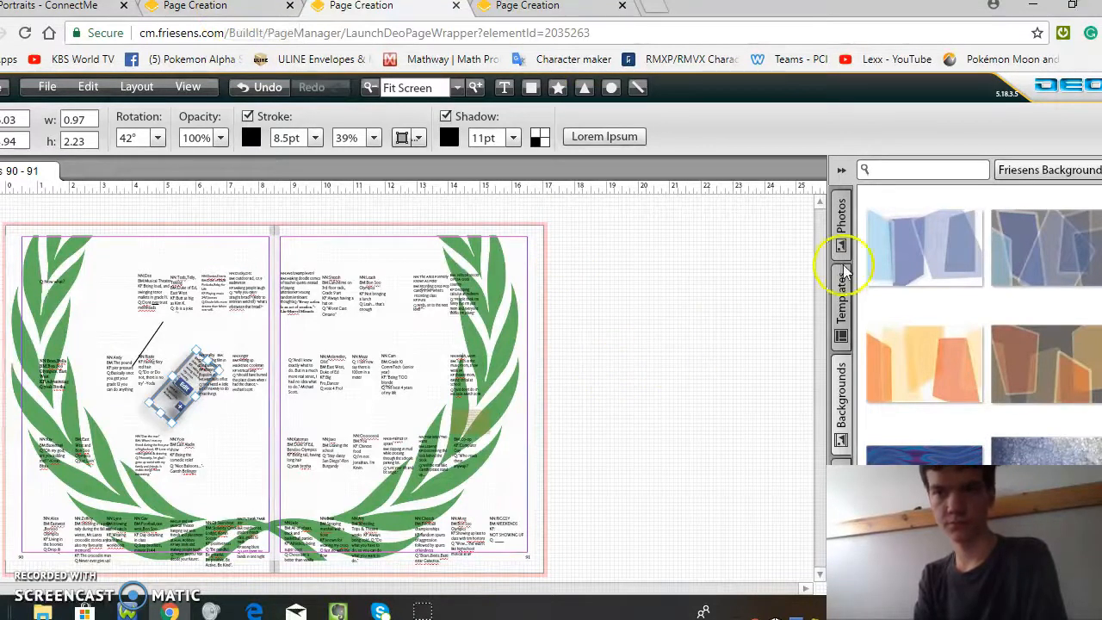
# Step: Place the light blue and purple polygon background on the 90-91 spread and delete it again
pyautogui.moveTo(895, 252)
pyautogui.moveTo(891, 253); pyautogui.dragTo(319, 406)
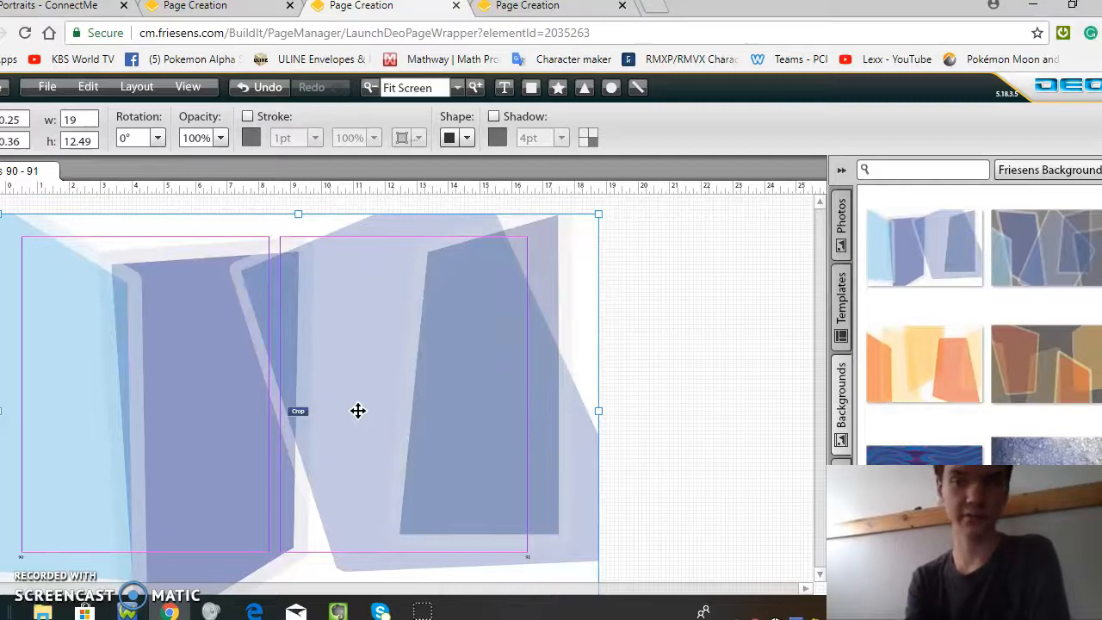
pyautogui.press('Delete')
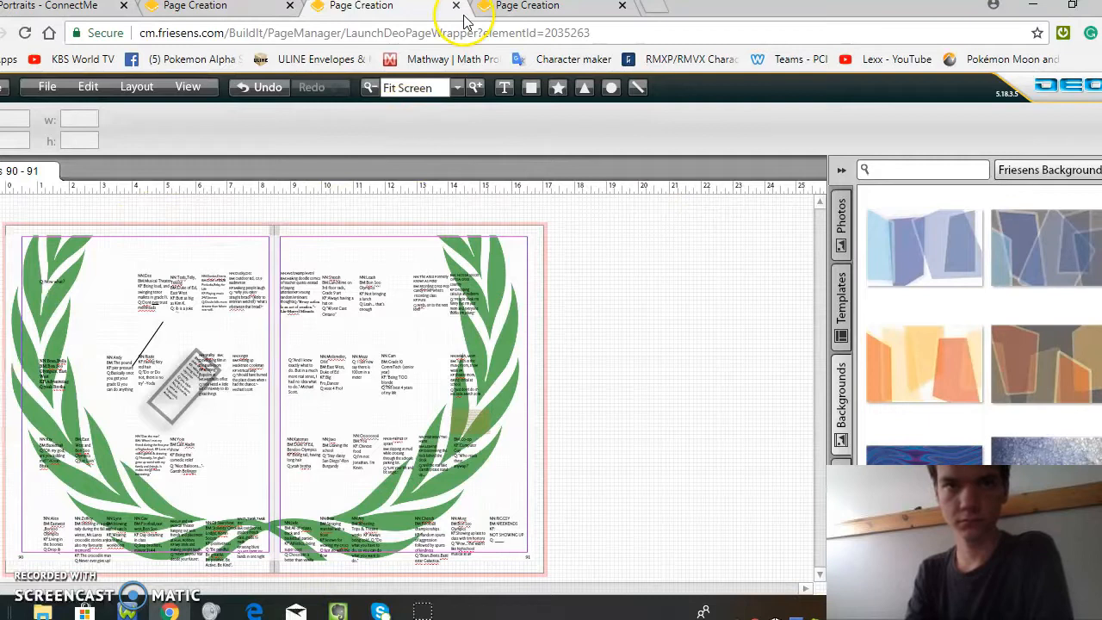
# Step: Review the 88-89 spread and check the other opened Grad spreads
pyautogui.click(522, 11)
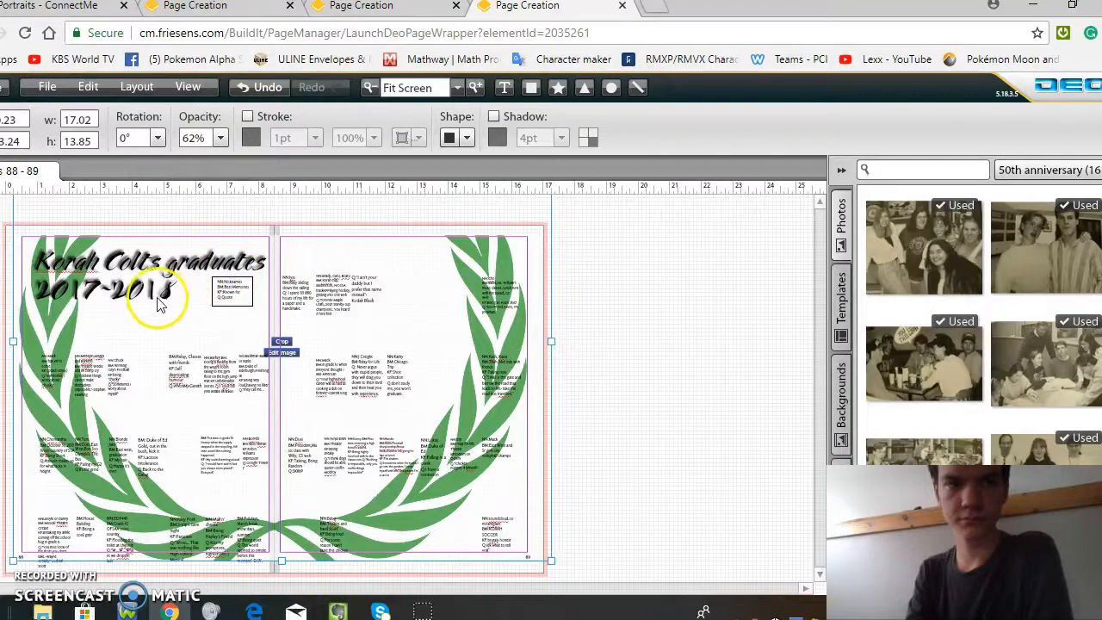
pyautogui.click(362, 15)
pyautogui.click(219, 12)
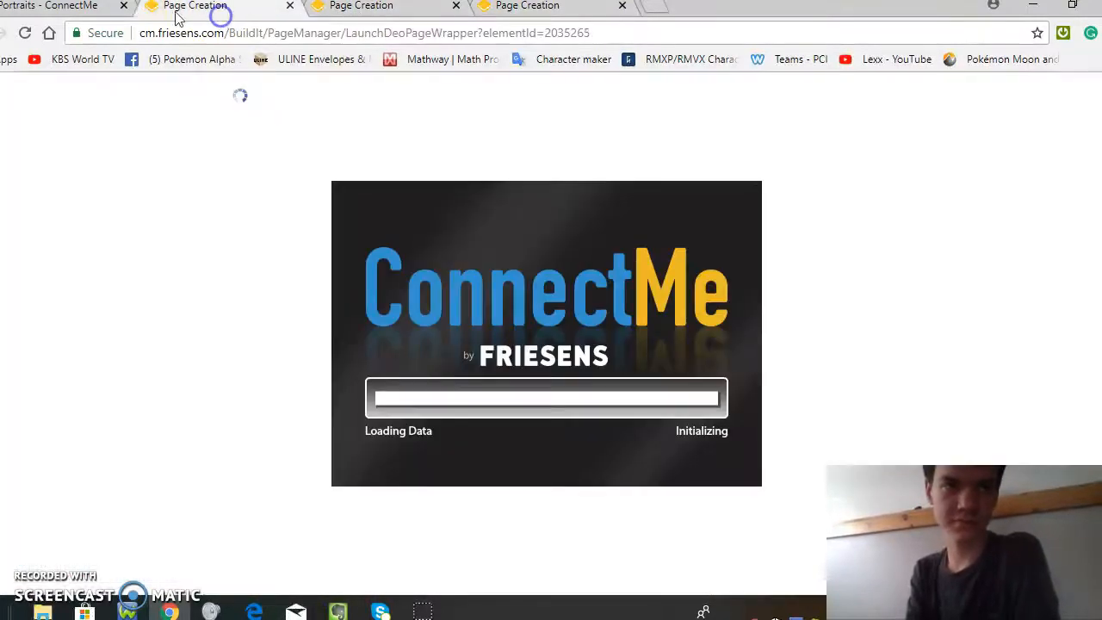
# Step: Return to the ConnectMe portraits page and view the Grad group's design, page and flow settings in the group management list
pyautogui.click(55, 8)
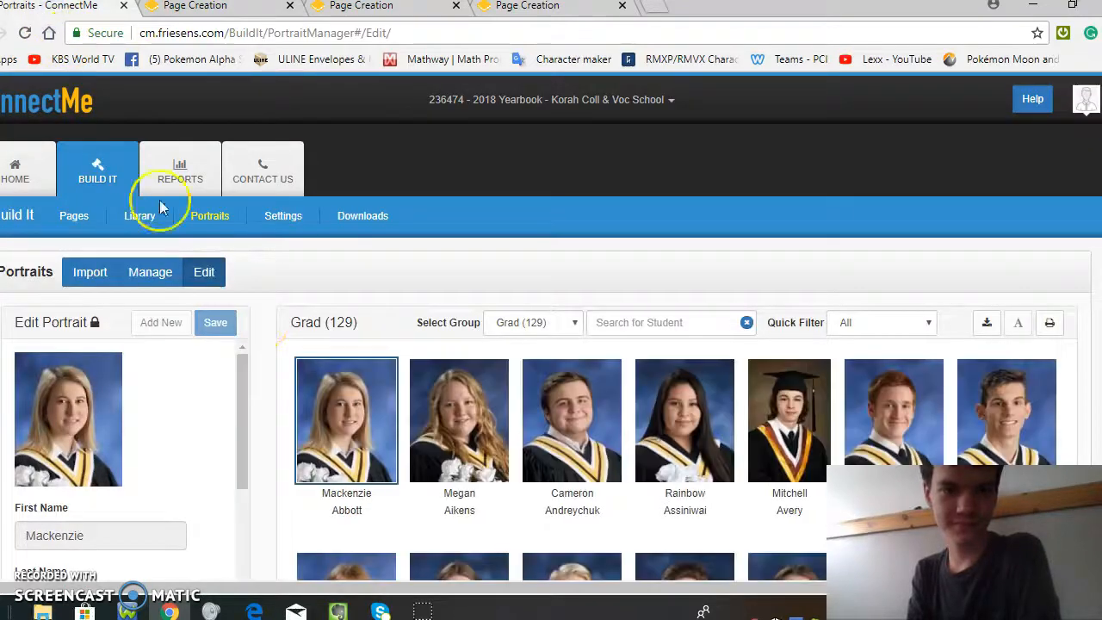
pyautogui.click(137, 274)
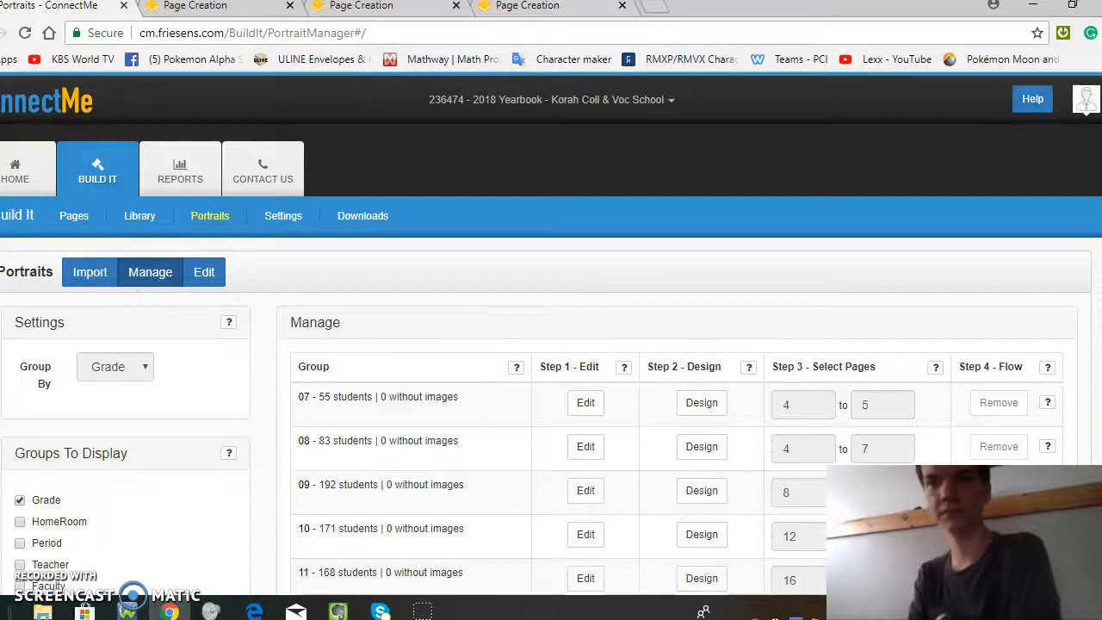
pyautogui.scroll(-3, 550, 344)
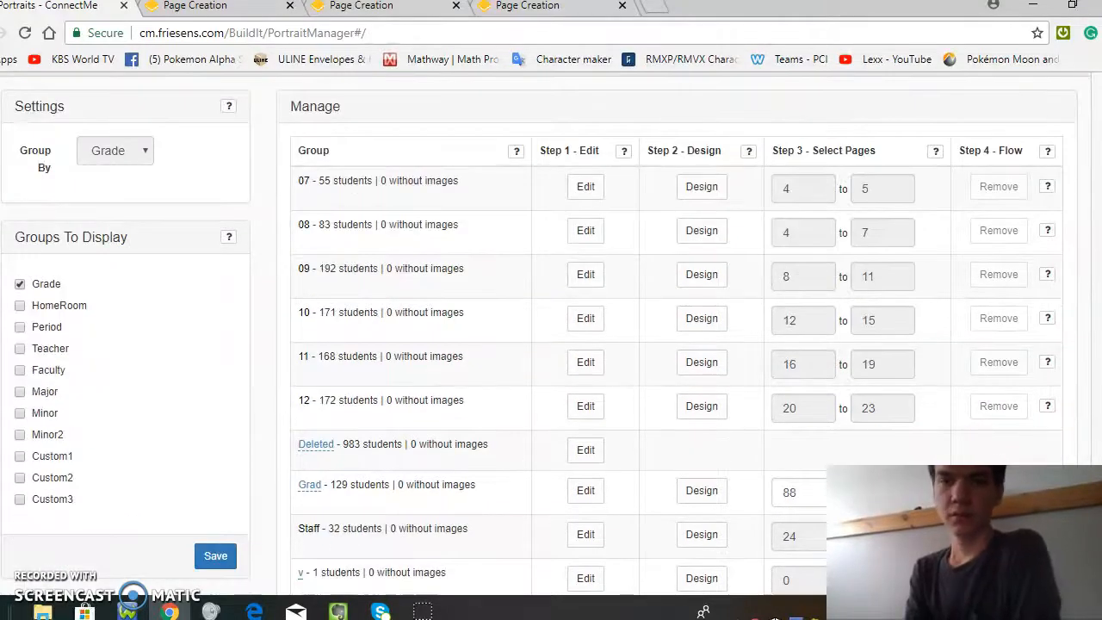
pyautogui.scroll(-1, 890, 381)
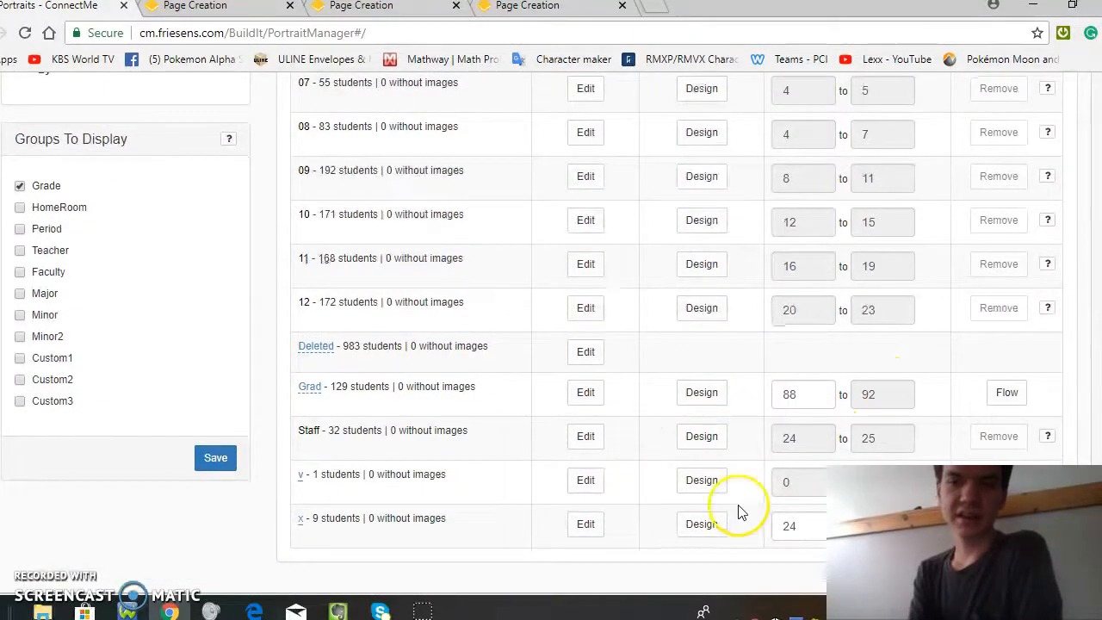
# Step: Open the portrait box design for the Grad group and return to the portrait group list
pyautogui.click(702, 393)
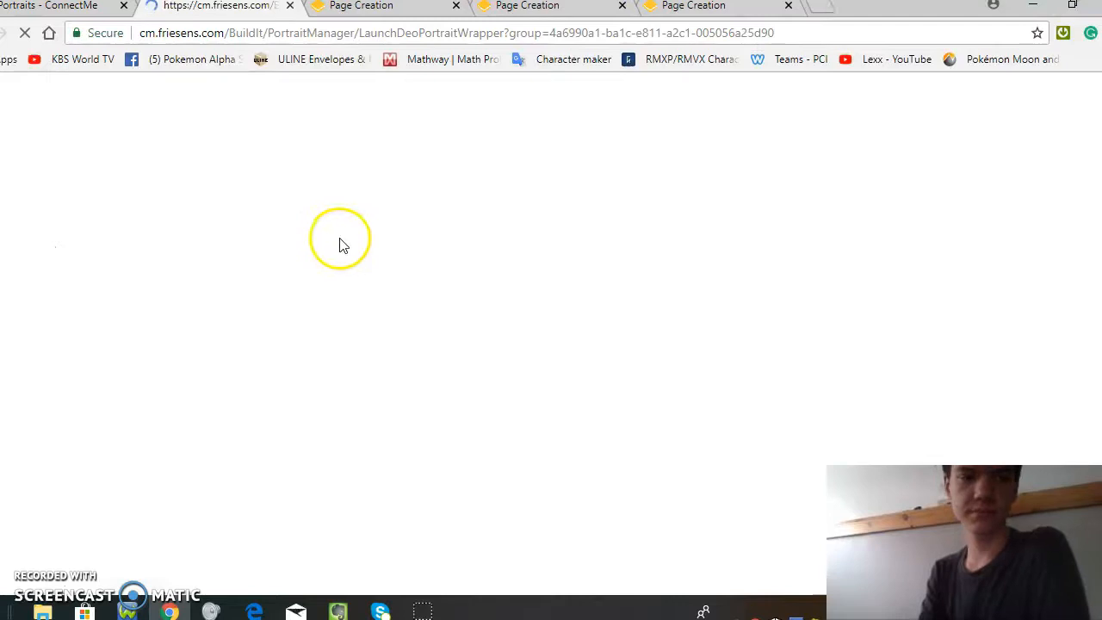
pyautogui.click(49, 8)
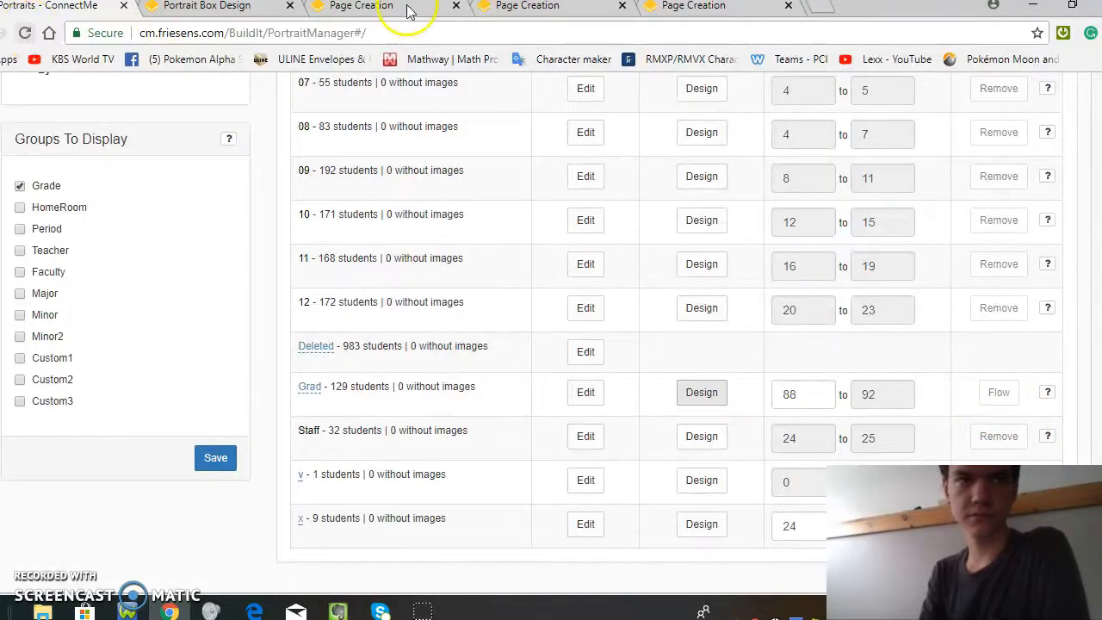
# Step: Close the three open Page Creation tabs and flow the Grad group's portraits onto pages 88 to 92
pyautogui.click(456, 7)
pyautogui.click(456, 7)
pyautogui.click(456, 7)
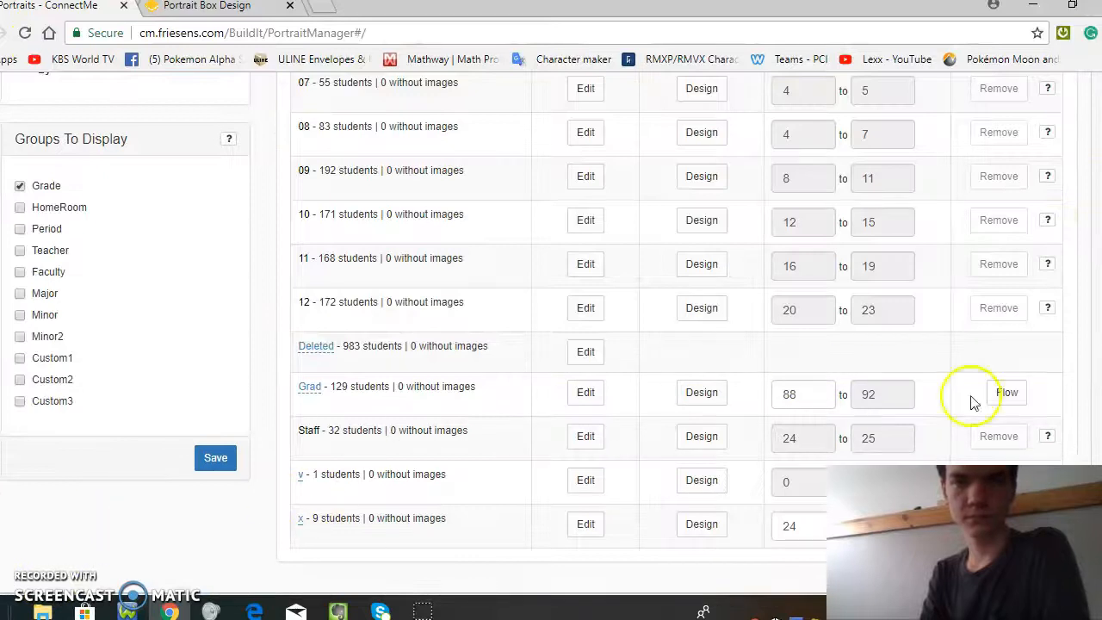
pyautogui.click(998, 397)
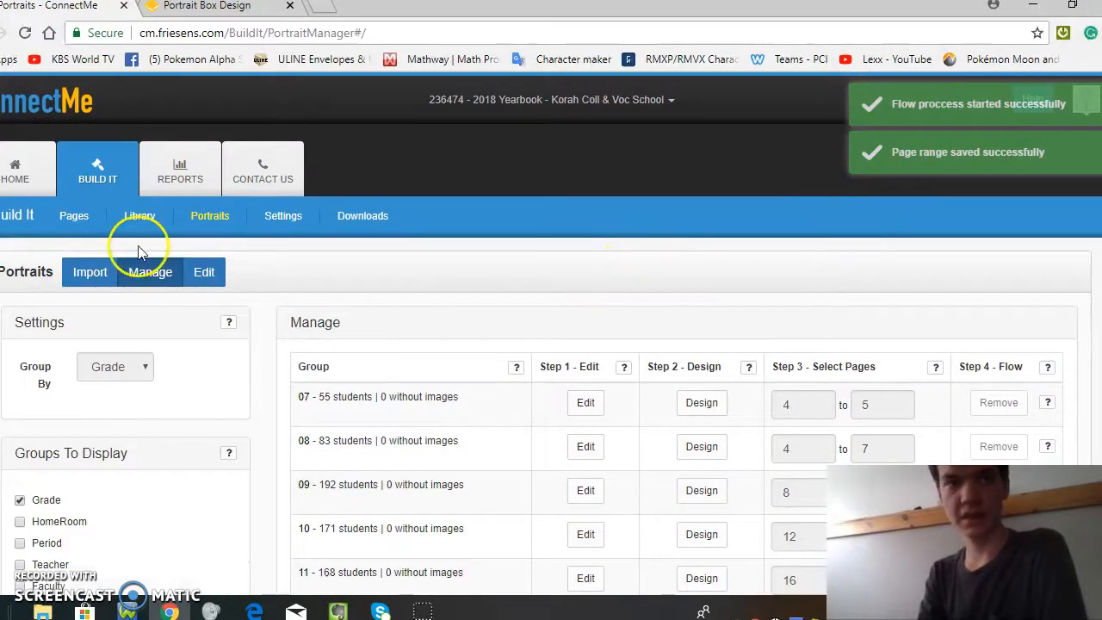
# Step: Return to the ConnectMe home page and follow the Organize Images quick link to the image library
pyautogui.click(19, 171)
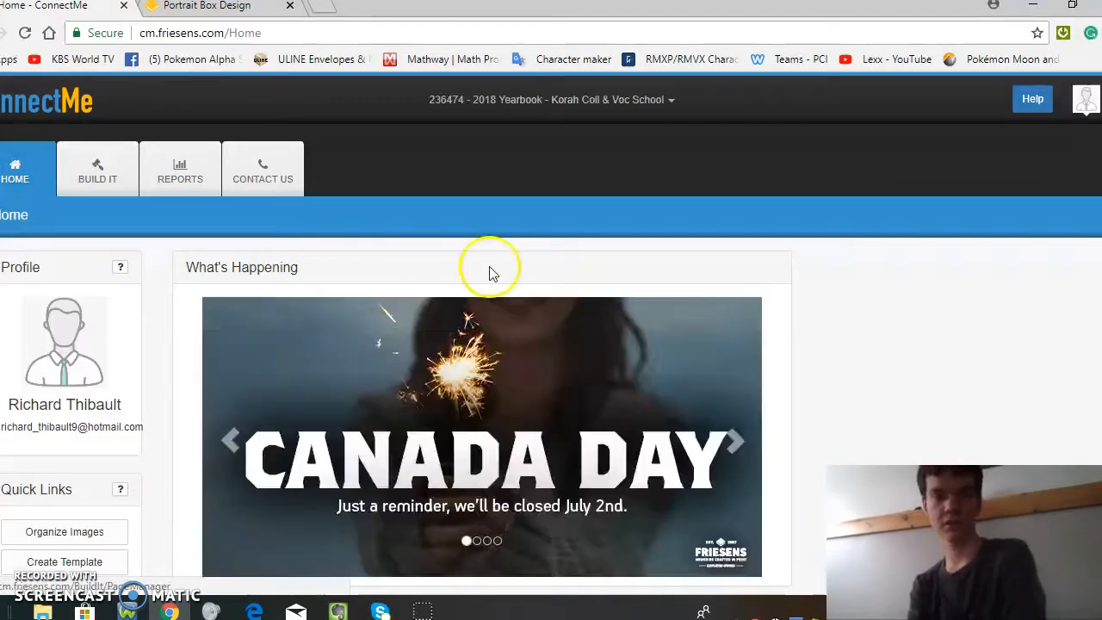
pyautogui.scroll(-3, 551, 344)
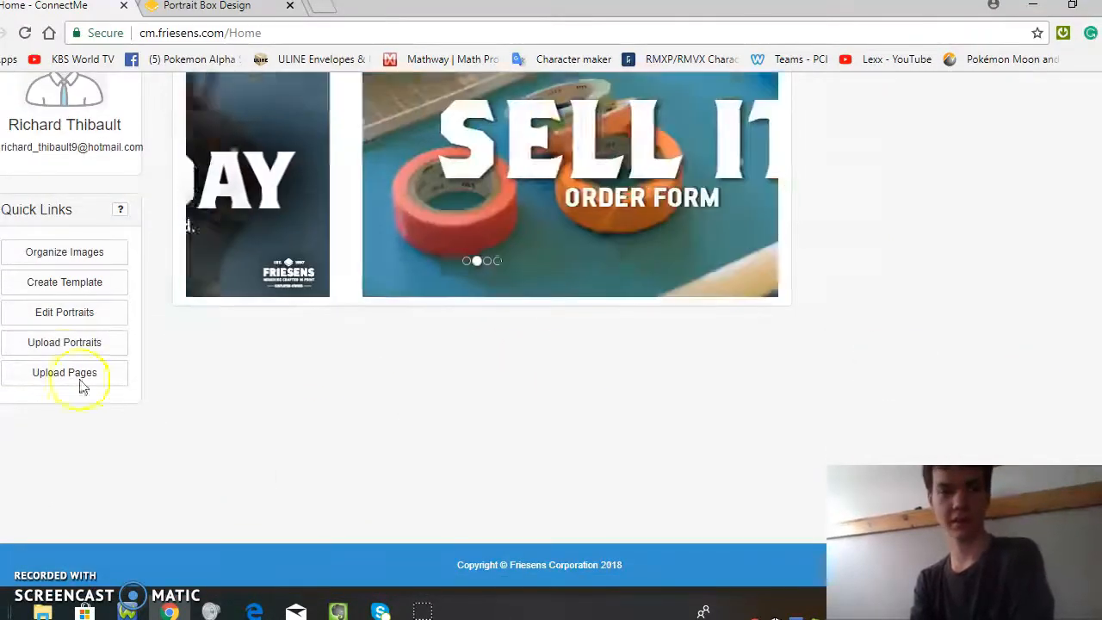
pyautogui.click(72, 258)
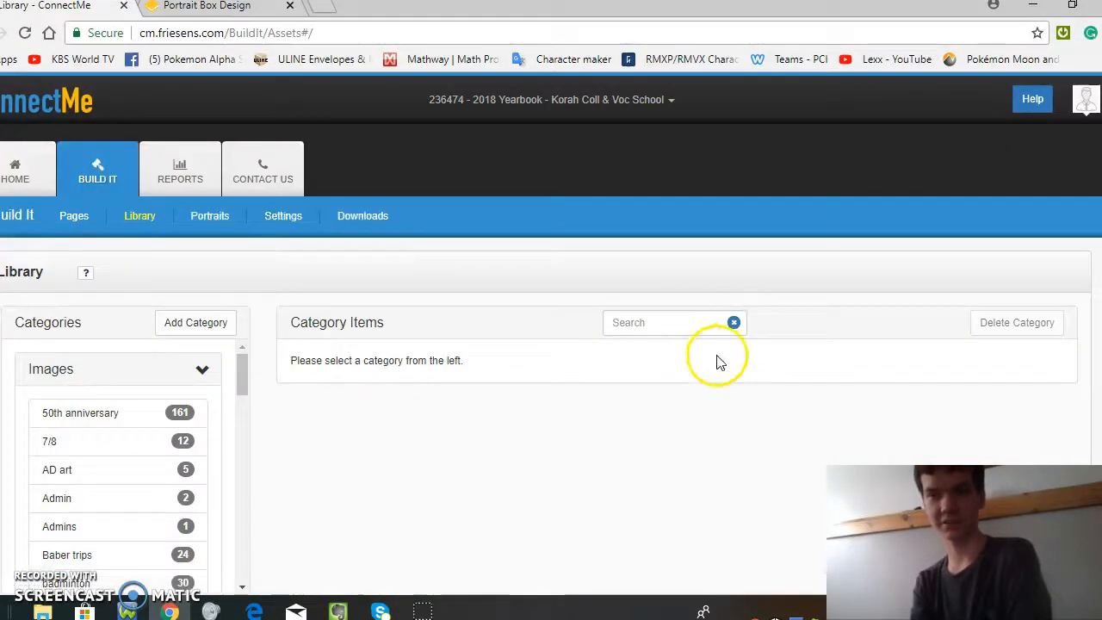
# Step: View the library's image upload form and its file browser, and close both without uploading anything
pyautogui.scroll(-3, 259, 482)
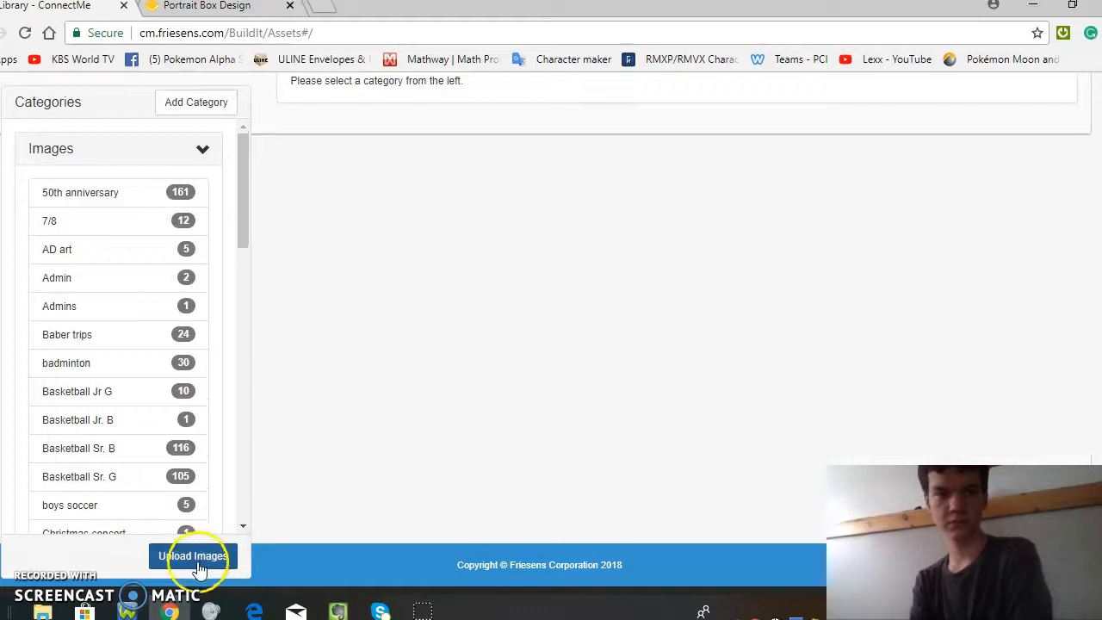
pyautogui.click(199, 556)
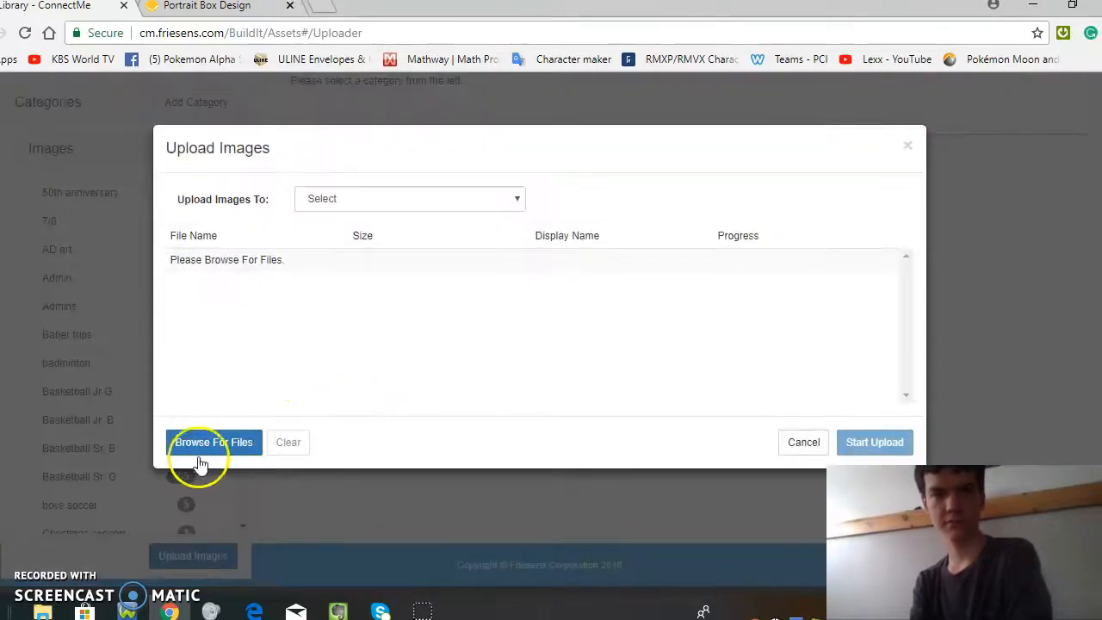
pyautogui.click(208, 449)
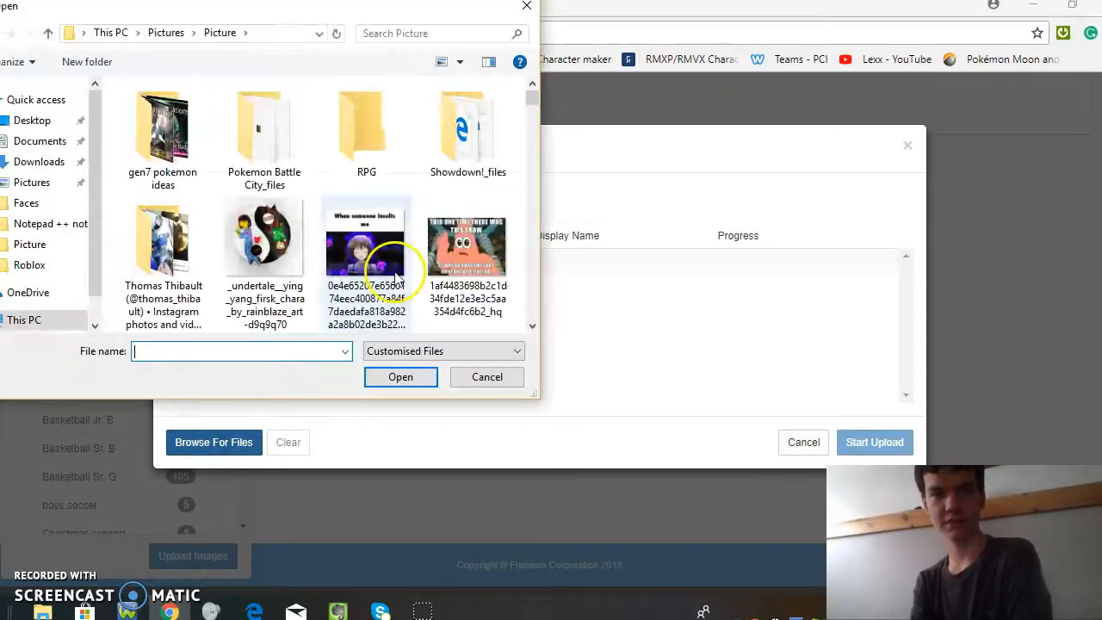
pyautogui.click(526, 5)
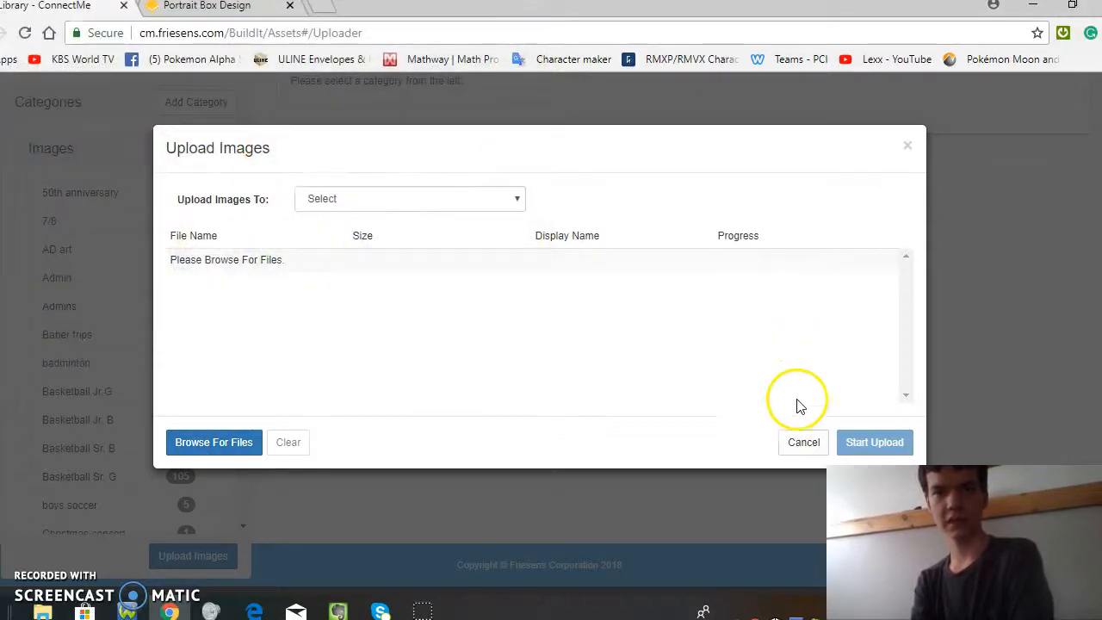
pyautogui.click(805, 444)
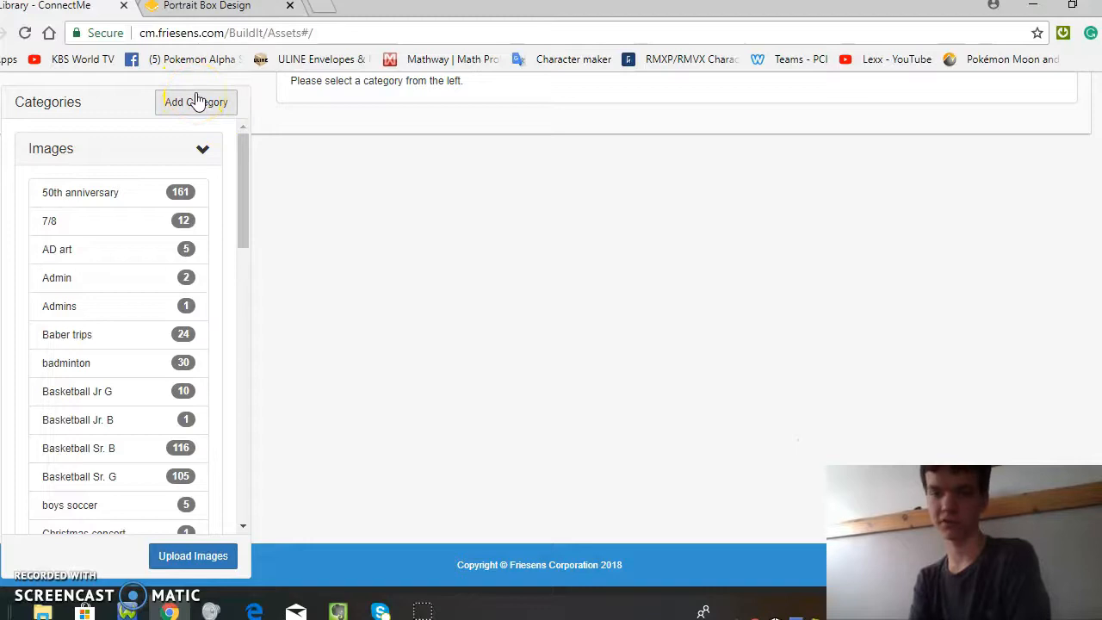
# Step: Review the destination categories offered for uploaded images, and cancel the upload without choosing one
pyautogui.click(175, 558)
pyautogui.click(445, 192)
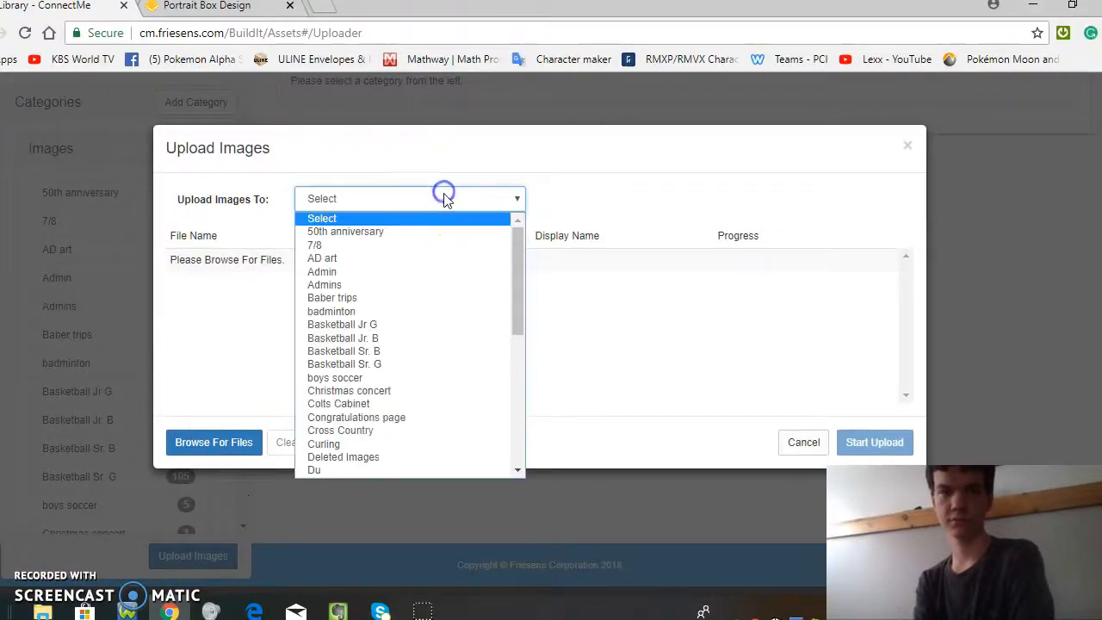
pyautogui.moveTo(519, 327); pyautogui.dragTo(519, 504)
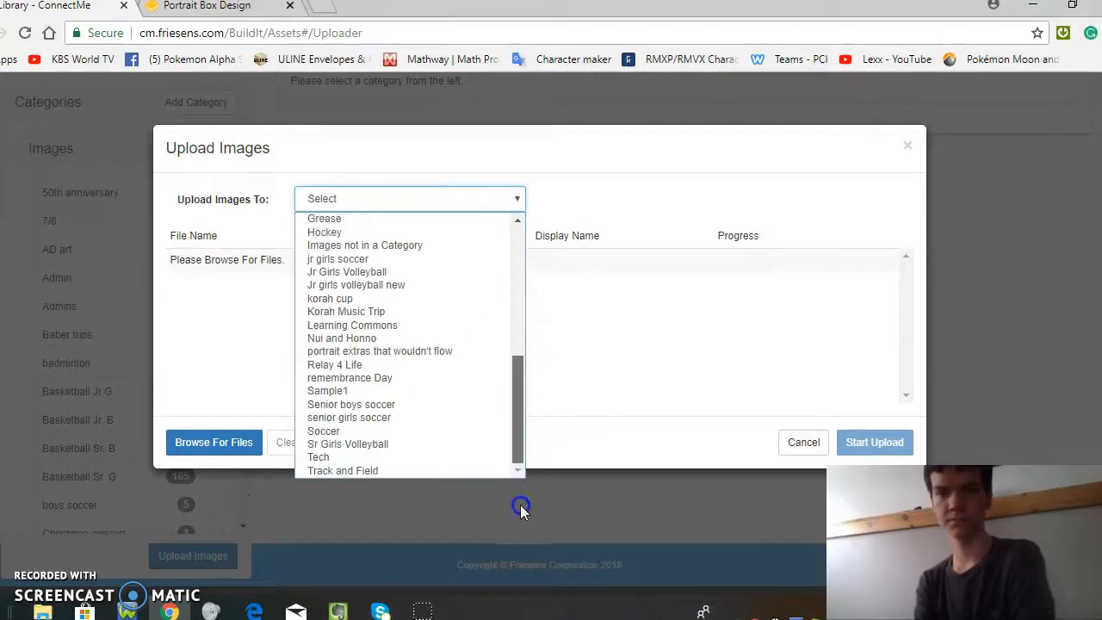
pyautogui.click(798, 445)
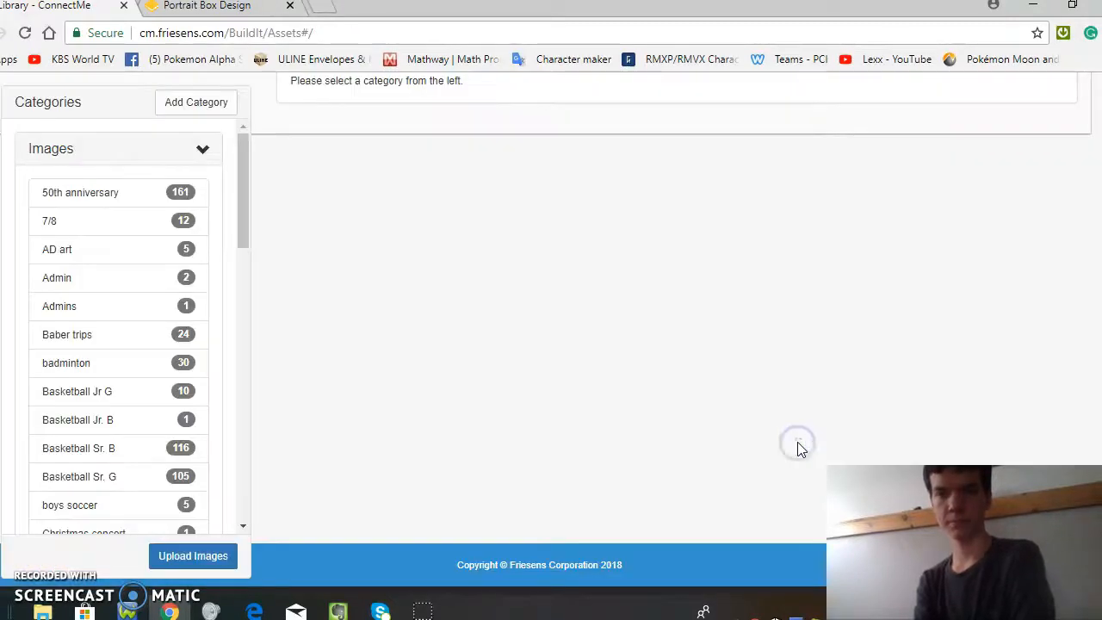